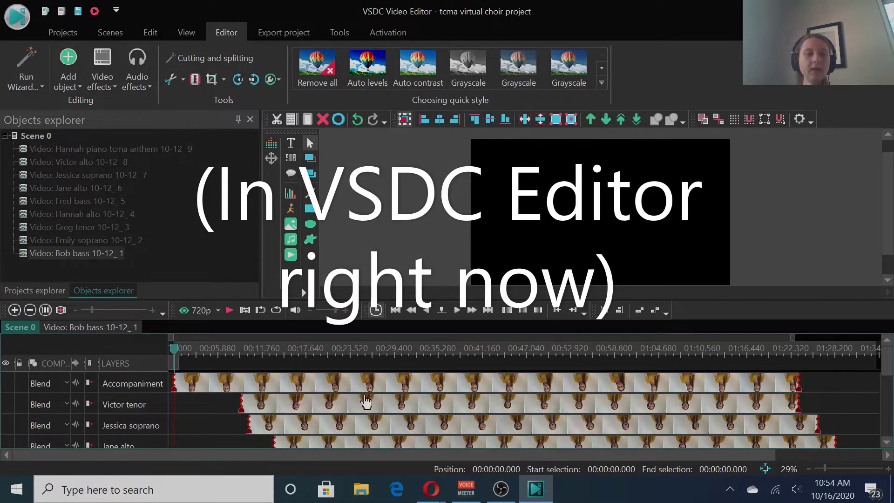
- Select the piano accompaniment layer and preview the project from the start
mouse_move(345, 407)
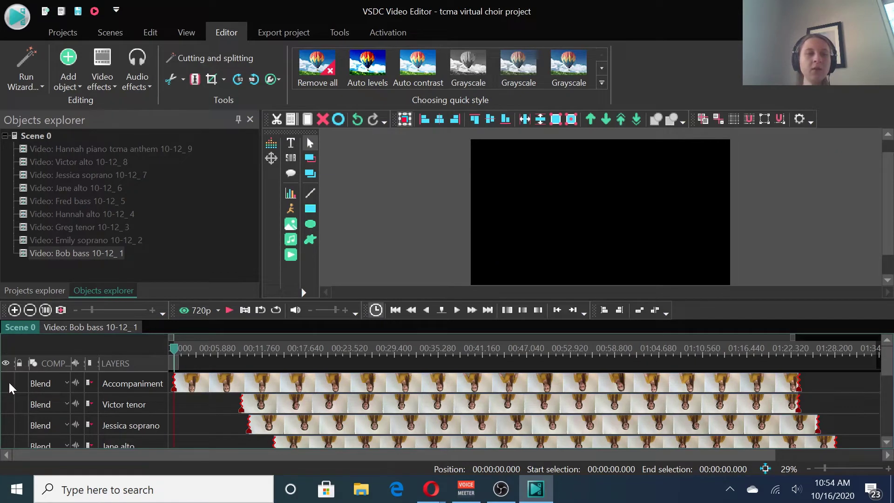
click(7, 381)
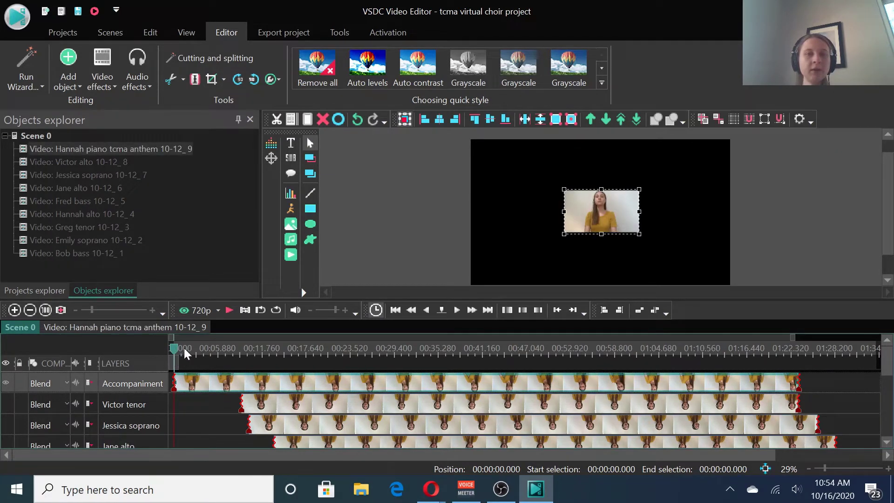
click(229, 311)
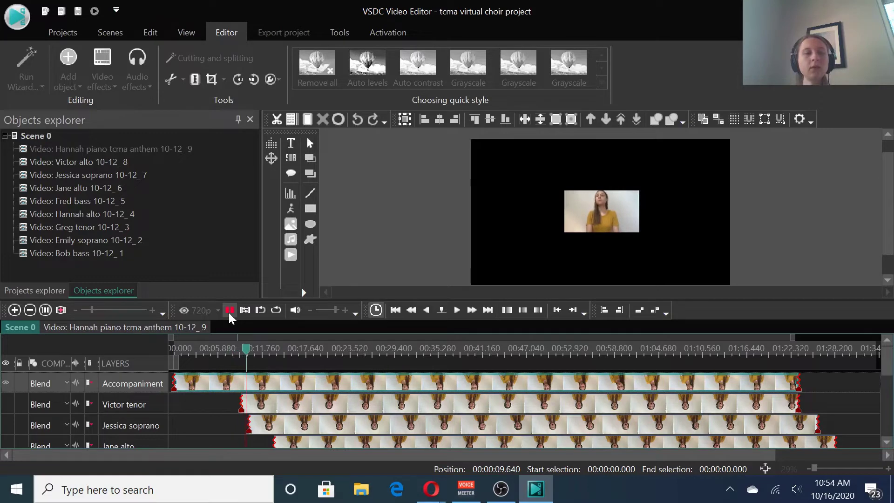
click(229, 310)
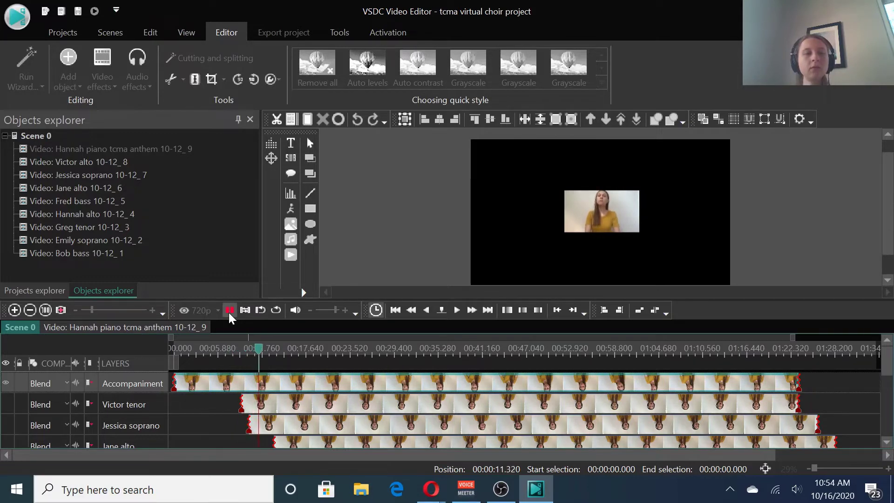
- Zoom the timeline in twice and replay, stopping near 00:11 where the piano begins
click(124, 311)
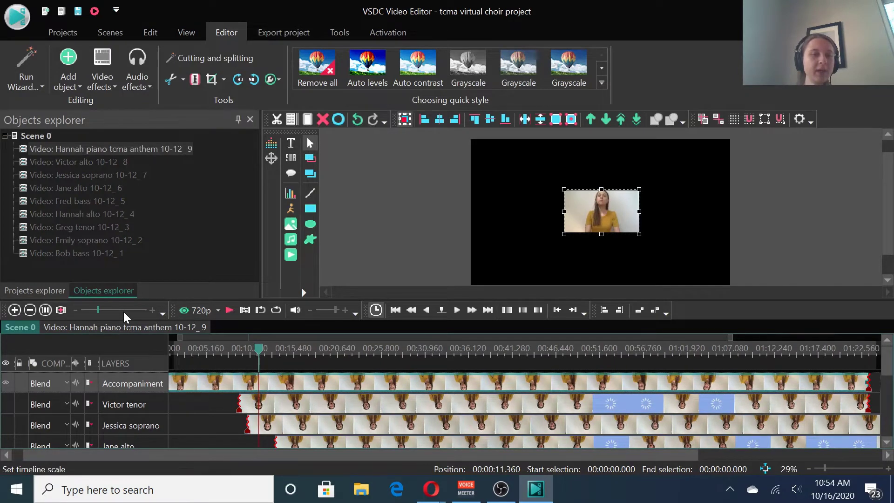
click(123, 311)
click(232, 308)
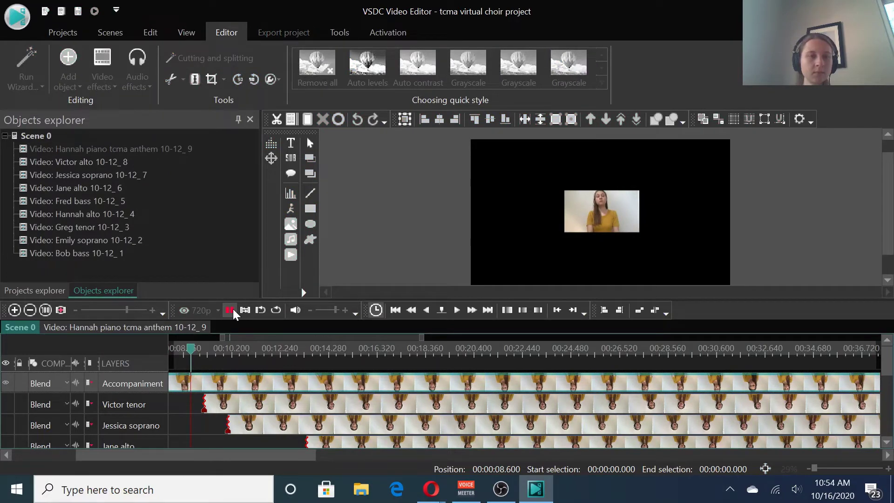
click(233, 308)
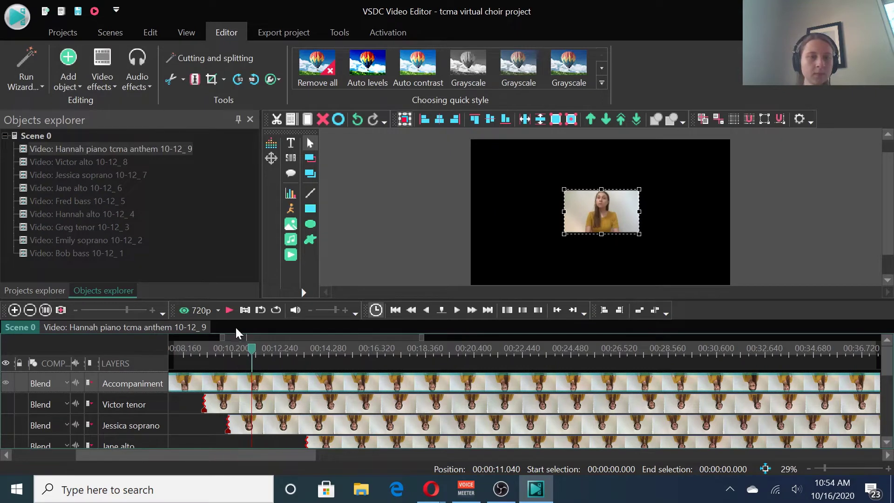
mouse_move(256, 386)
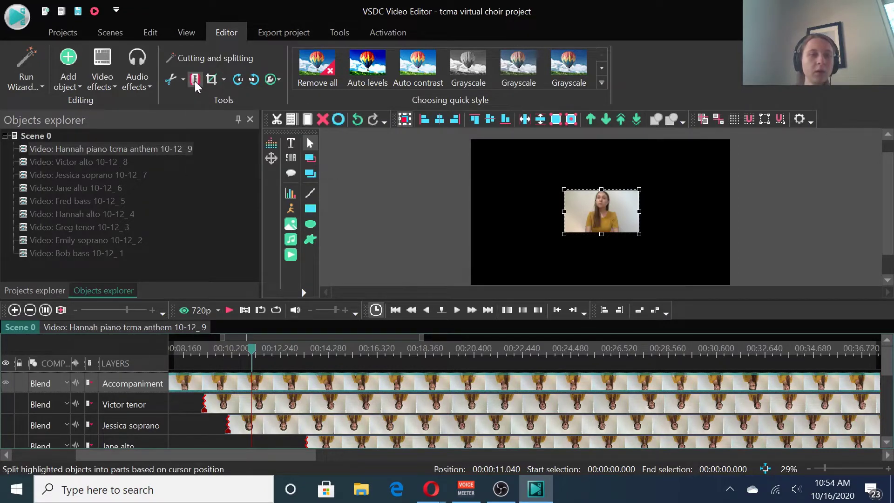
- Split the accompaniment clip at 00:11.040 and replay from about 9.4 seconds to check the cut
click(195, 83)
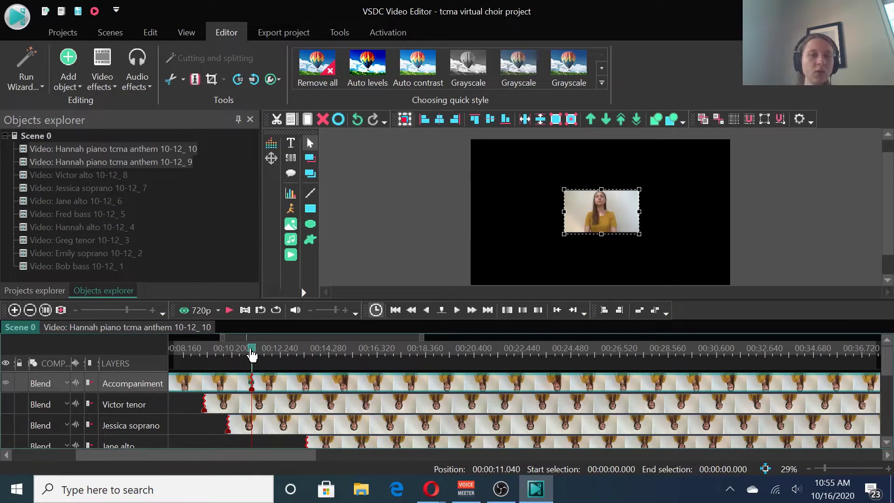
drag(252, 354, 214, 355)
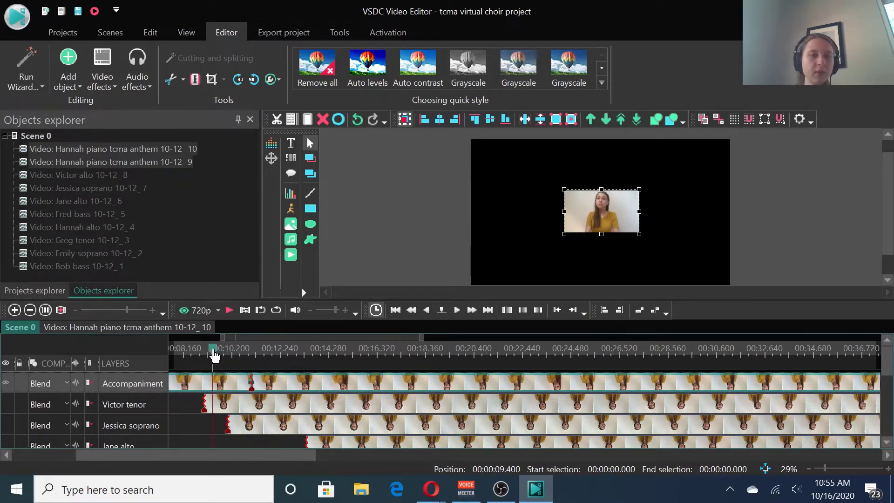
click(230, 310)
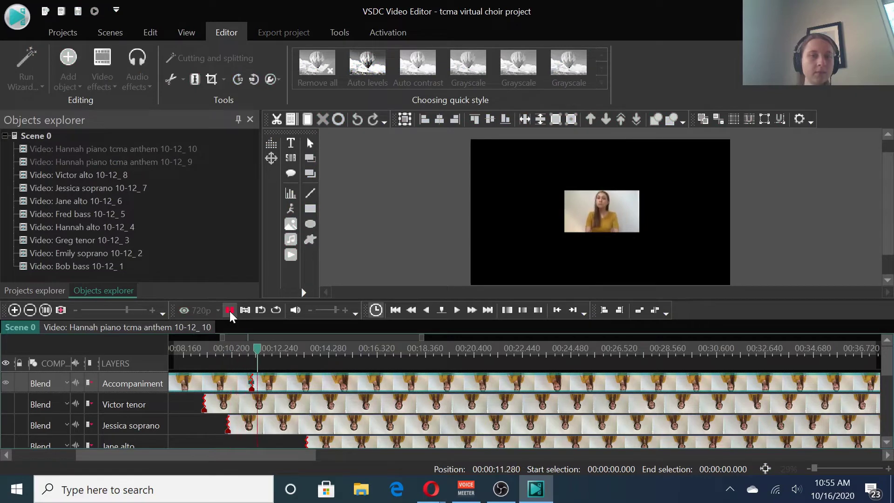
click(230, 311)
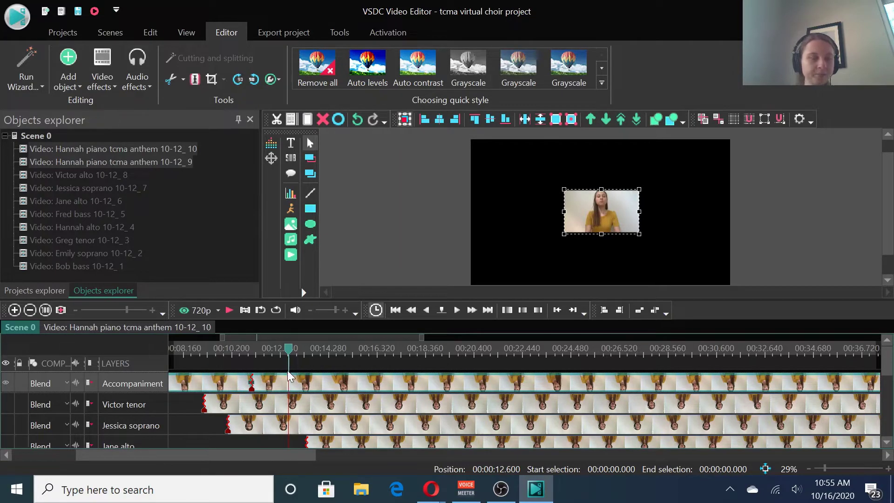
- Show the Victor tenor video, hide the accompaniment, preview from 9 s, then select his clip at 11 s
click(230, 409)
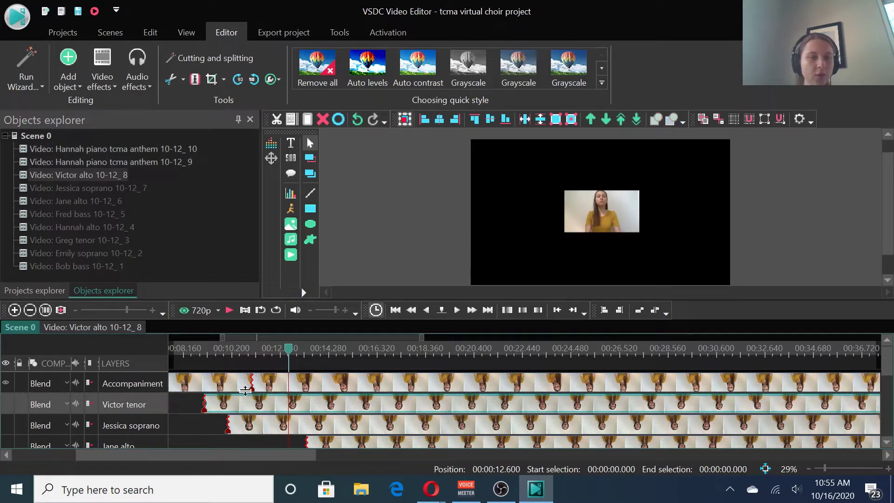
drag(290, 354, 205, 359)
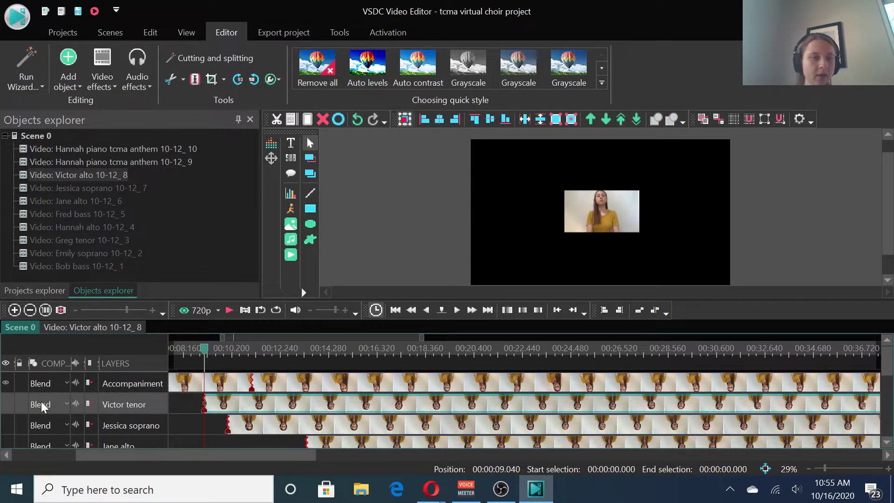
click(5, 409)
click(5, 382)
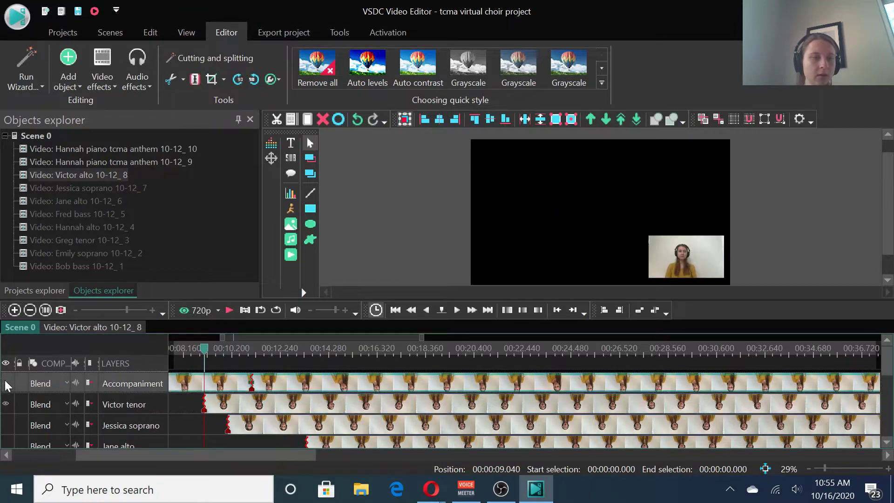
click(228, 309)
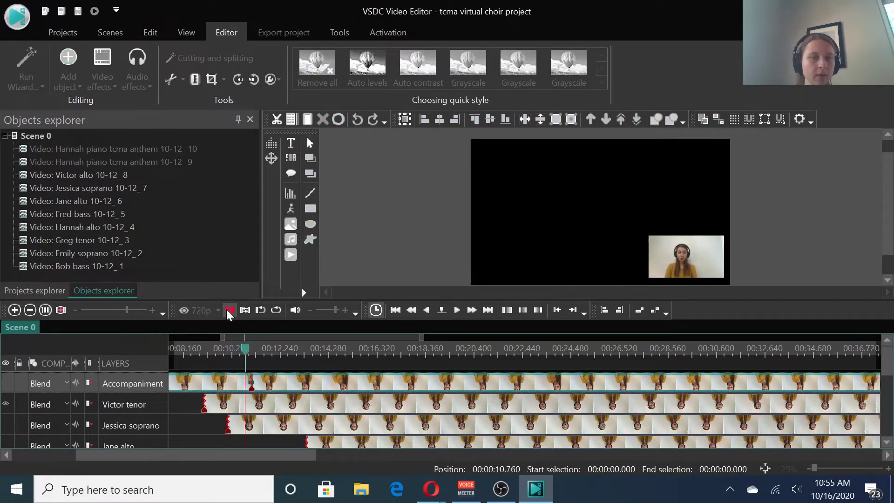
click(229, 309)
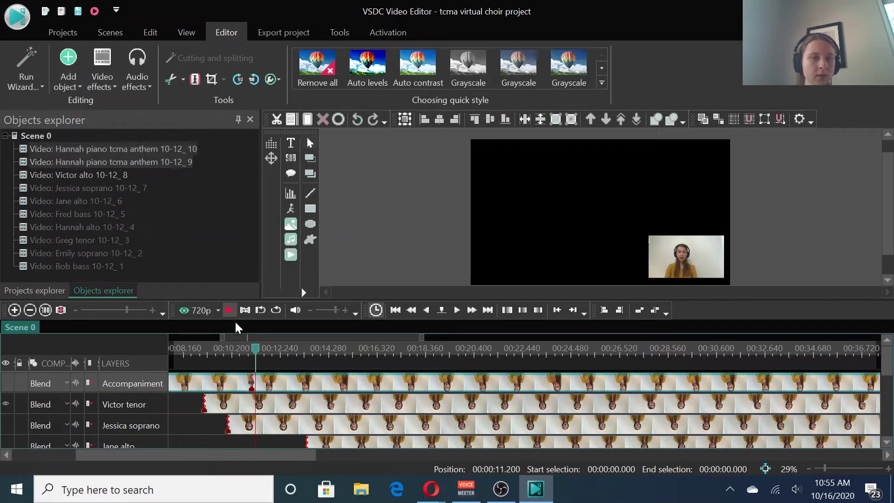
click(253, 355)
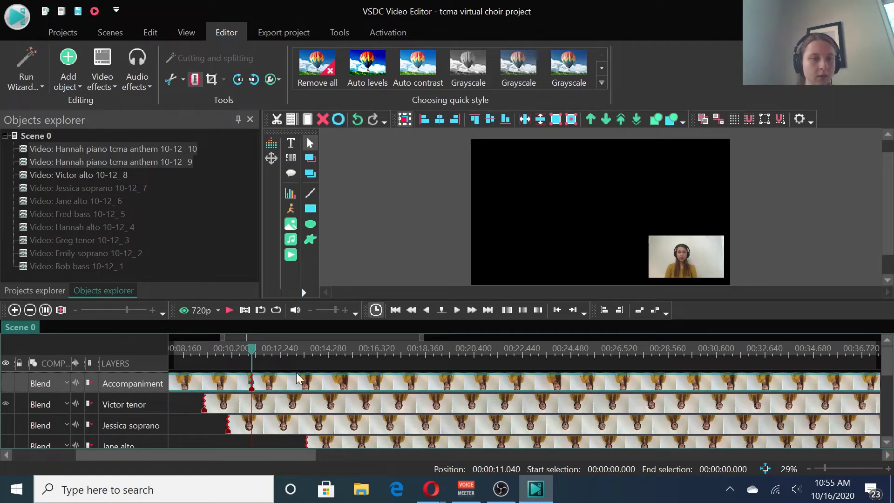
click(269, 404)
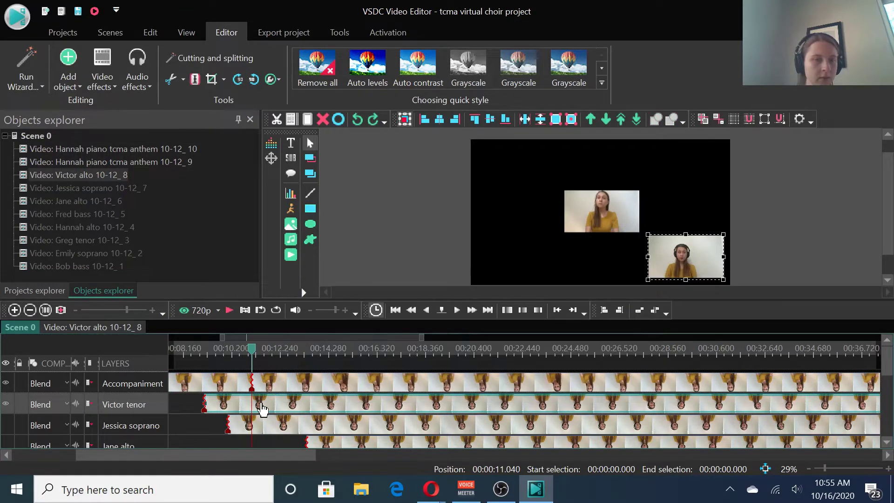
- Split the Victor tenor clip at 11 seconds, shift it slightly later, and reset the playhead to 8 seconds
click(194, 79)
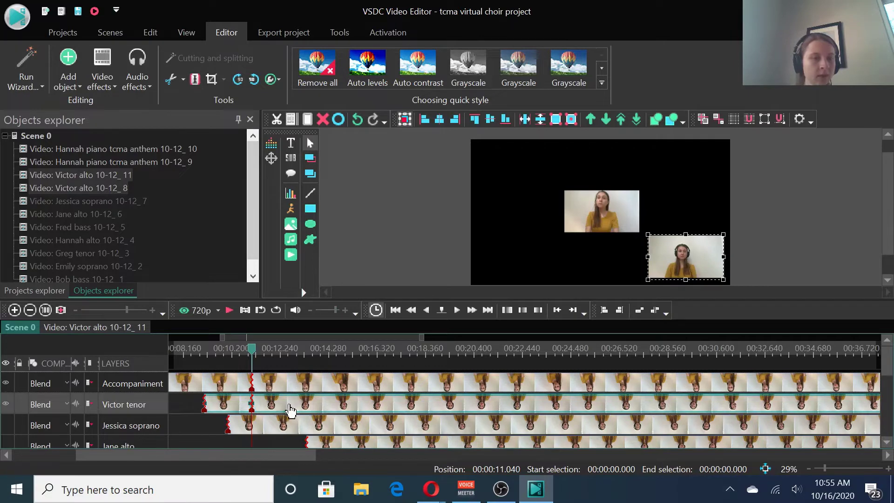
mouse_move(291, 411)
mouse_move(279, 405)
mouse_down()
mouse_move(295, 406)
mouse_move(273, 405)
mouse_up()
click(187, 383)
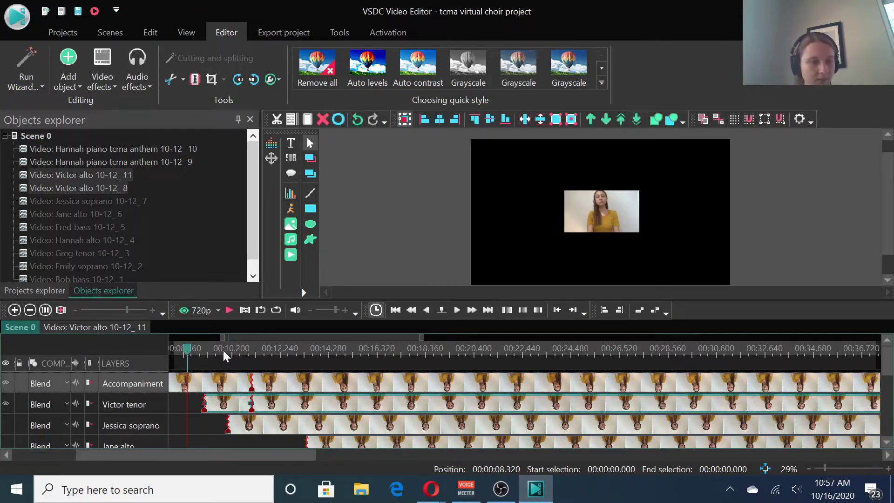
- Check the tenor's sync, nudge his clip slightly later, and replay from about 8.8 seconds
click(230, 312)
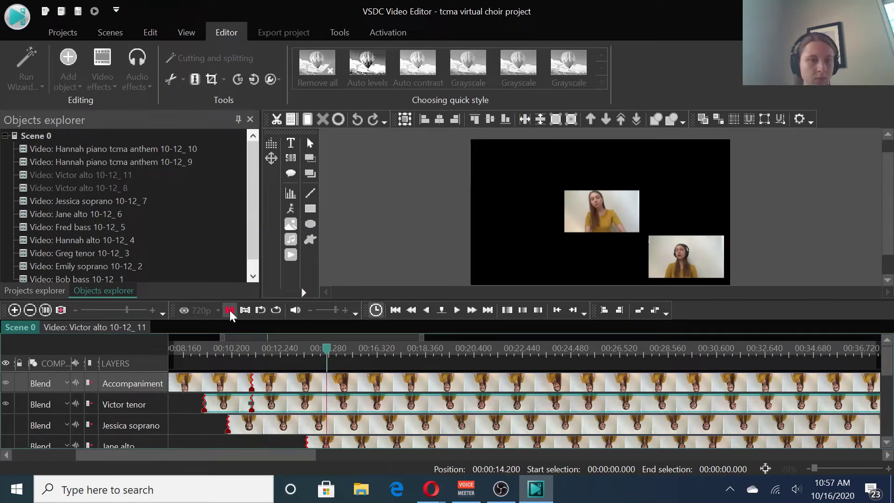
click(230, 310)
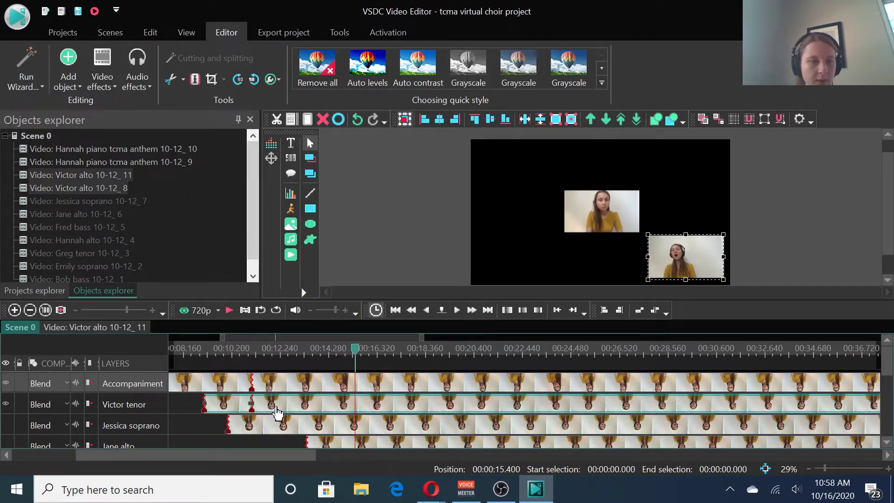
drag(276, 412, 277, 412)
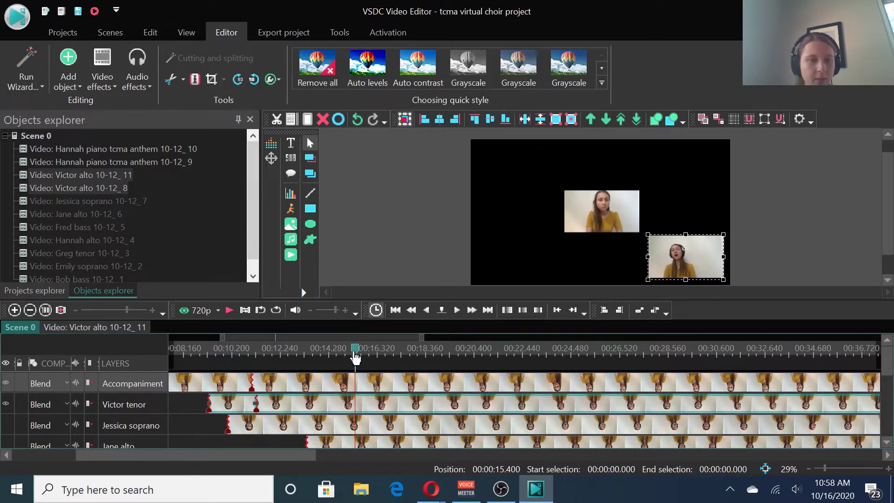
drag(356, 357, 199, 365)
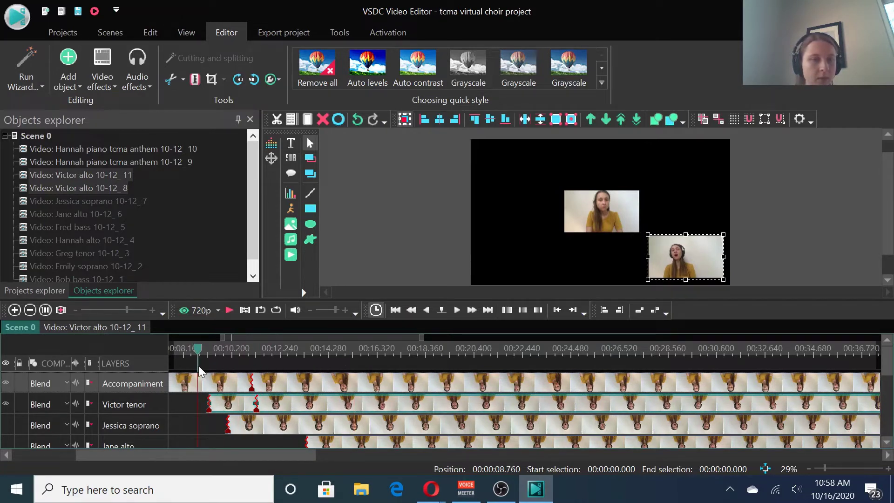
click(229, 310)
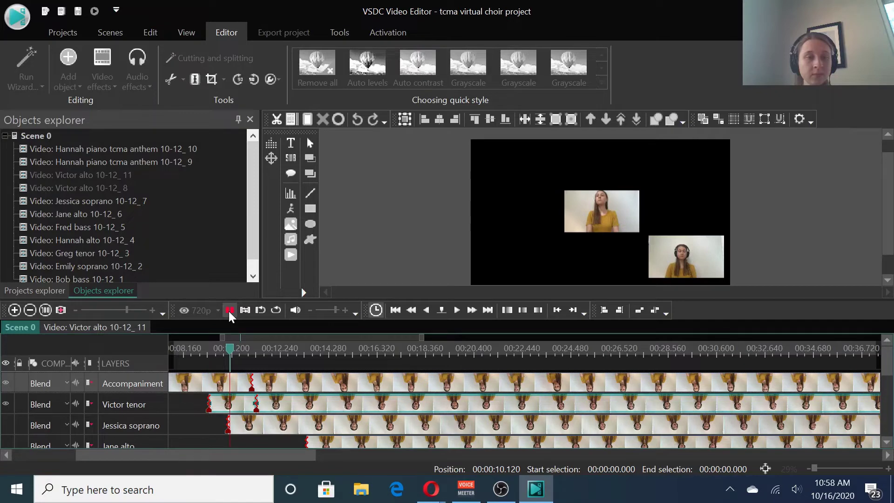
click(230, 310)
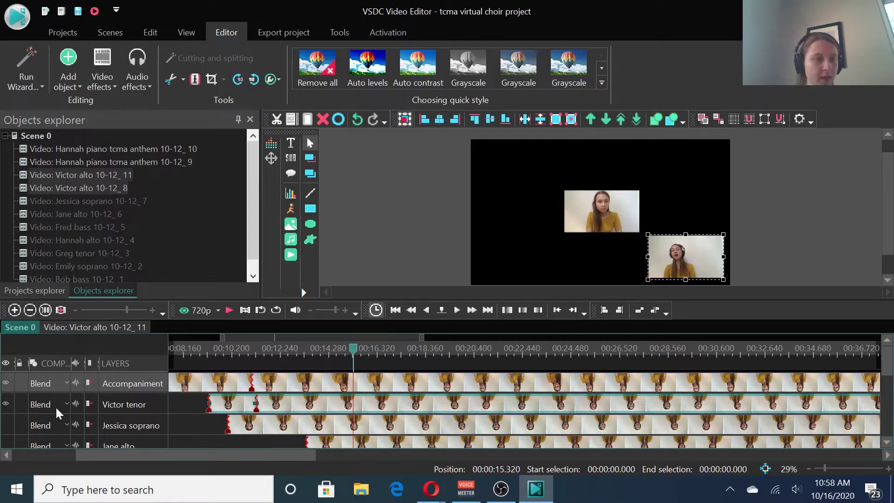
- Hide the Victor tenor and accompaniment layers and show the Jessica soprano video
click(5, 404)
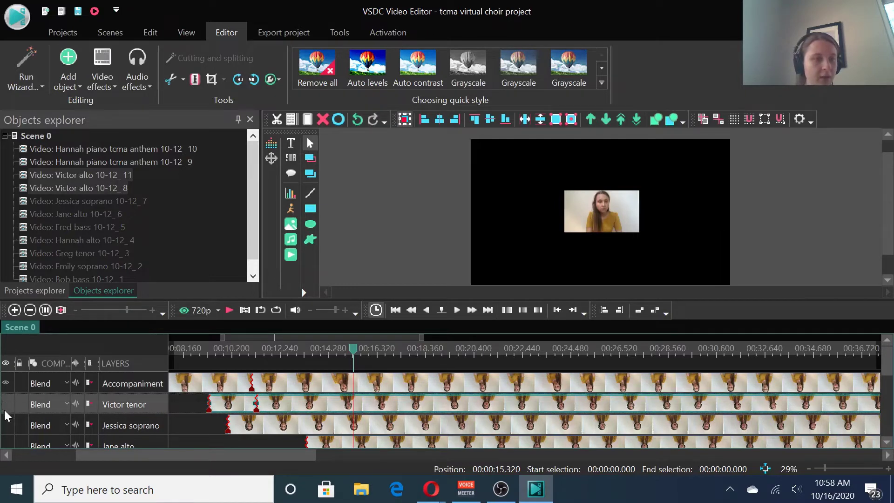
click(6, 425)
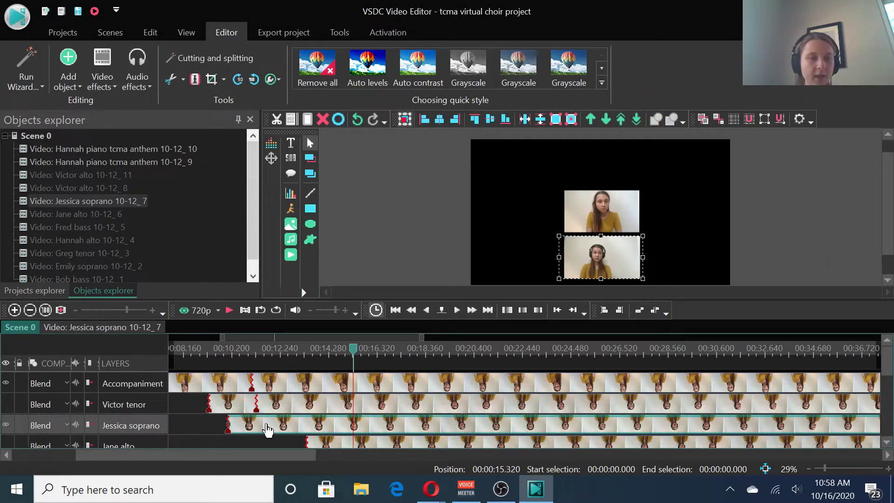
mouse_move(302, 434)
click(6, 382)
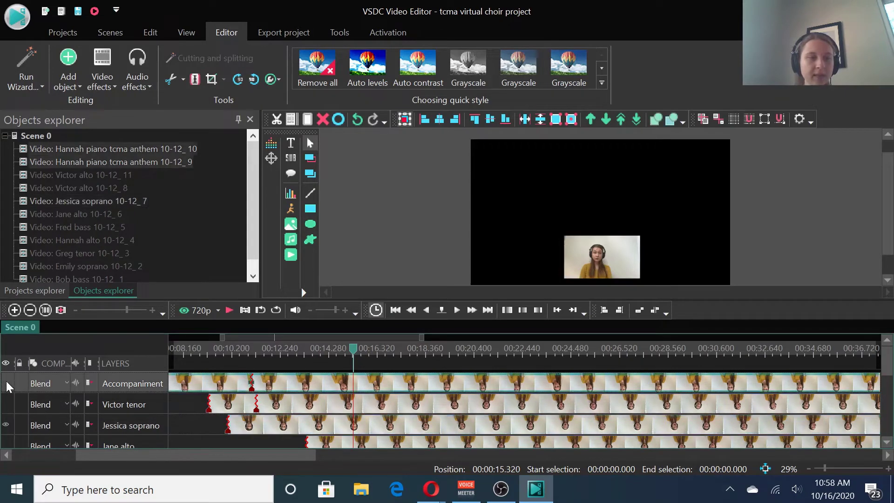
- Preview the soprano from 10 seconds, then split the accompaniment at 00:00:13.920
drag(351, 356, 222, 367)
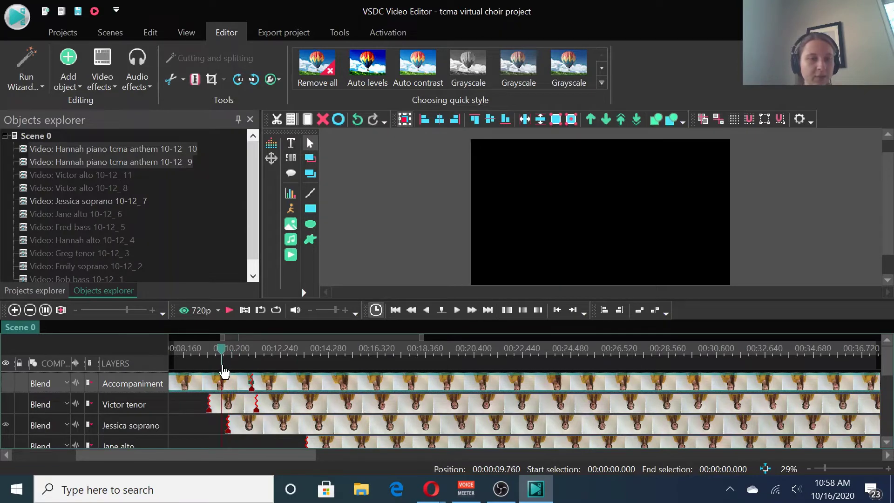
click(230, 310)
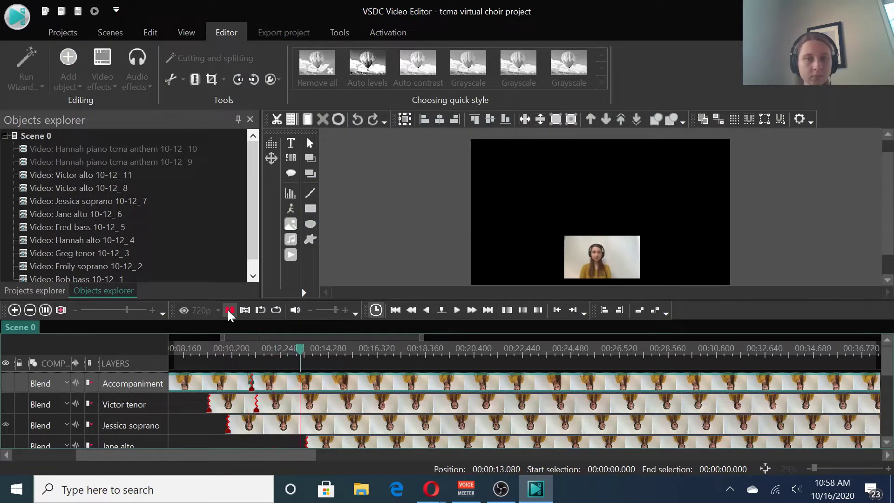
click(230, 309)
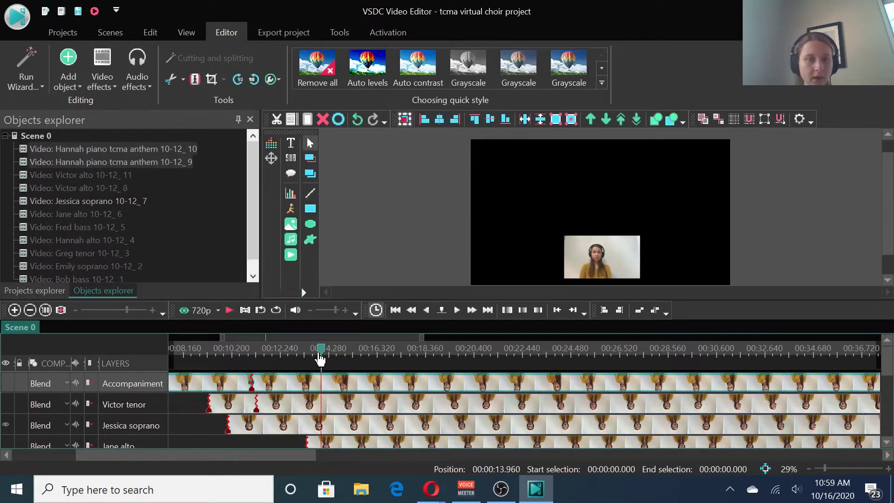
drag(322, 352, 322, 352)
click(195, 81)
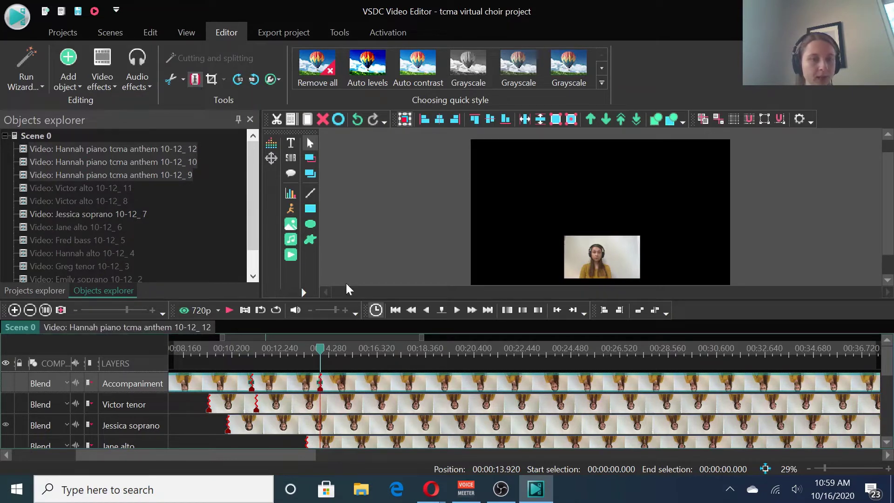
- Split the Jessica soprano clip with Ctrl+K, shift it earlier, and play from 9.8 seconds
click(344, 427)
key(ctrl+k)
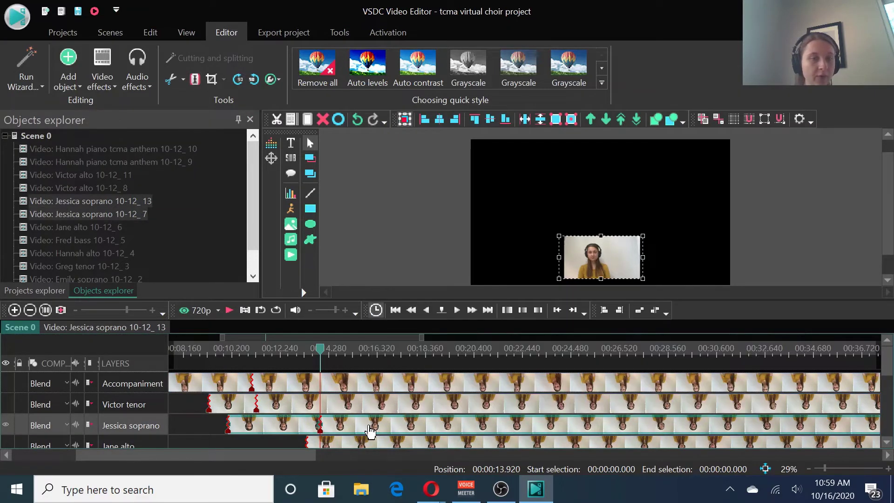
drag(370, 430, 300, 428)
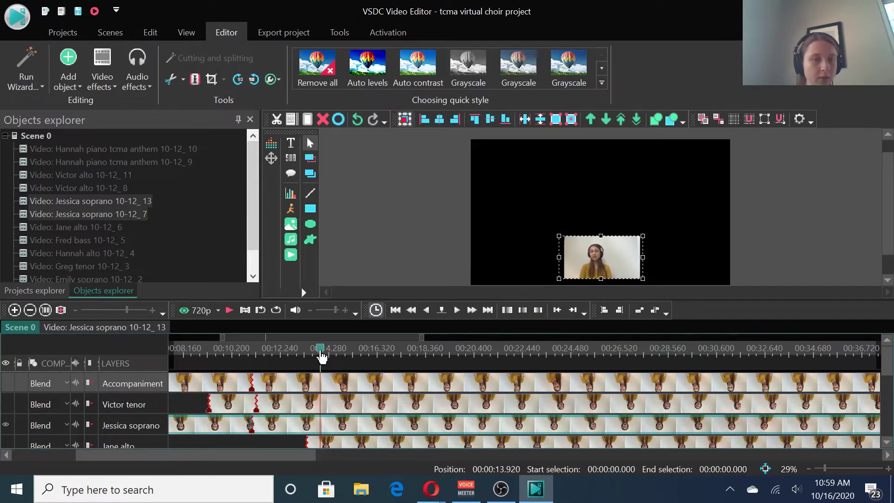
drag(320, 356, 202, 361)
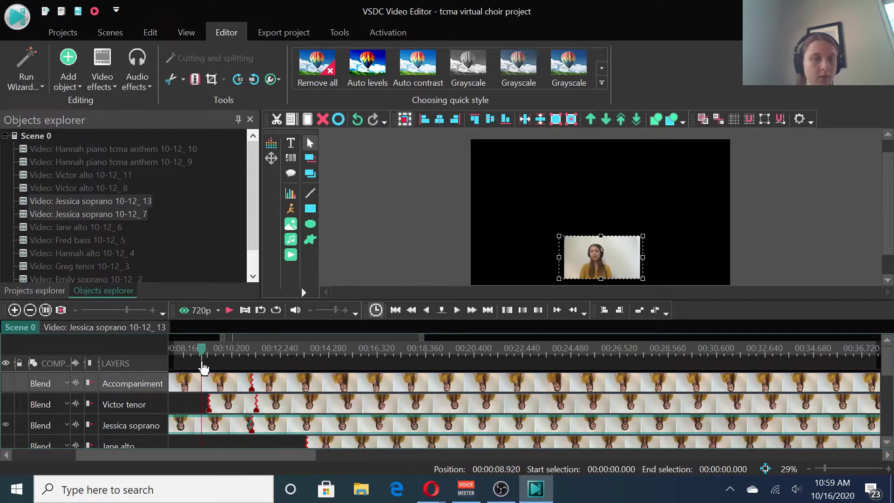
click(7, 383)
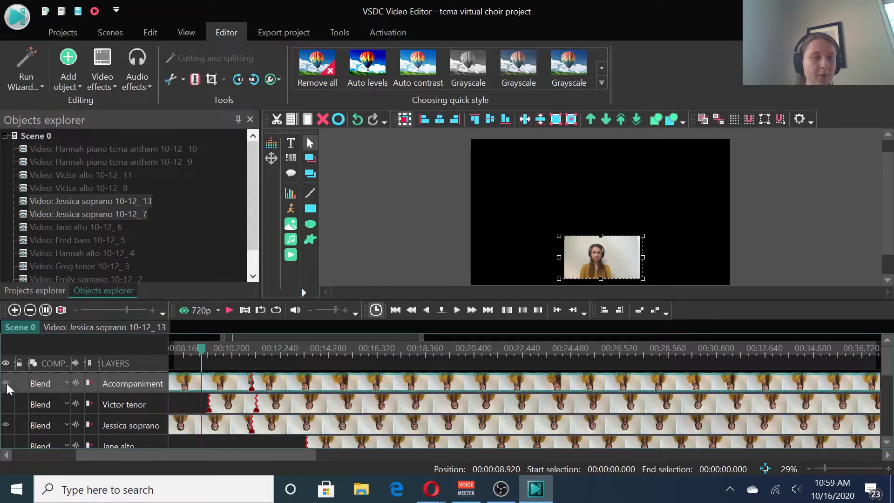
click(228, 312)
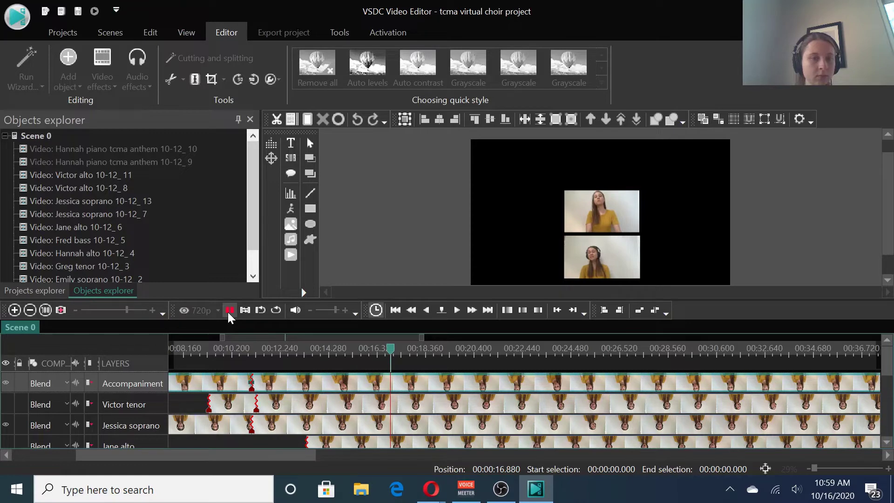
- Nudge the later Jessica soprano piece slightly later and replay from about 8.8 seconds
click(266, 432)
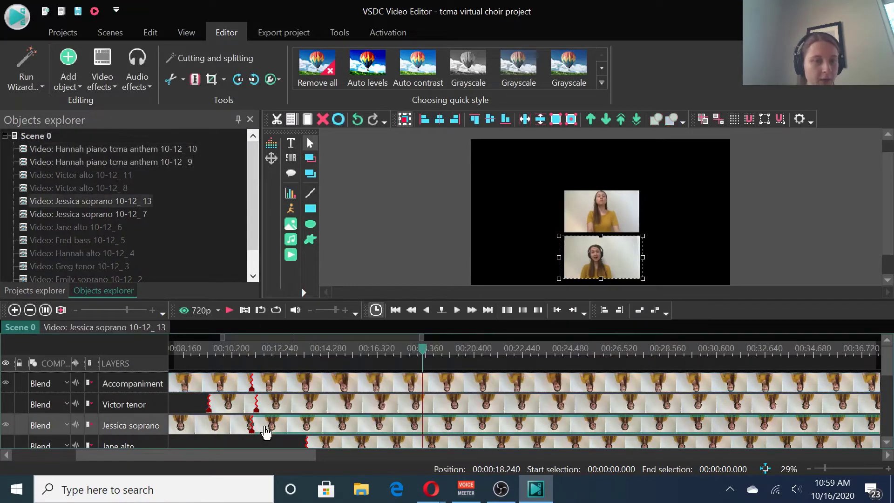
drag(269, 433, 273, 433)
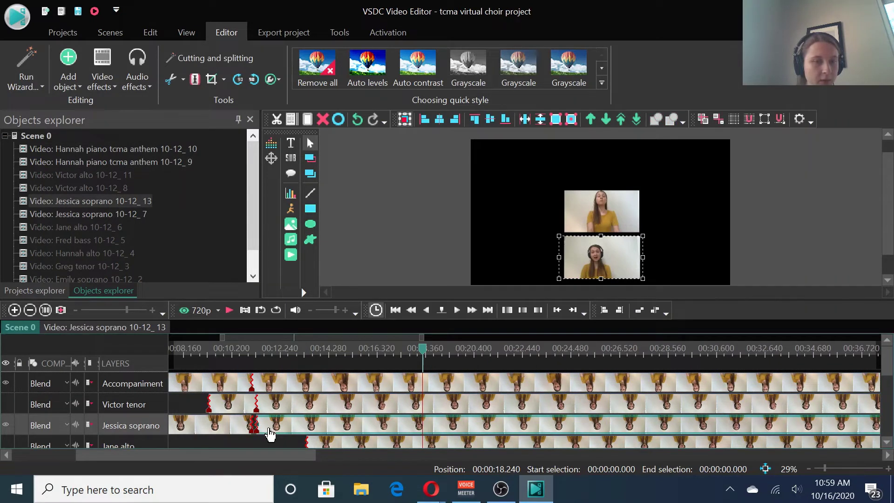
click(233, 428)
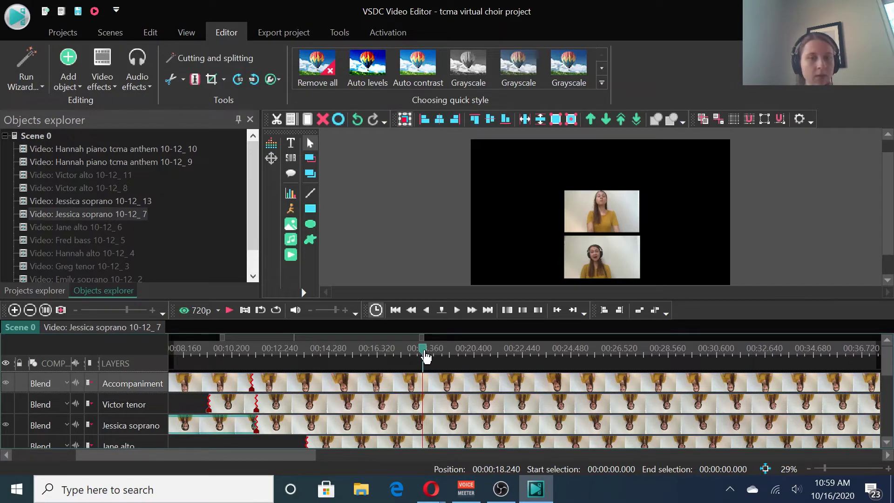
drag(423, 349, 380, 350)
drag(326, 371, 198, 371)
click(229, 310)
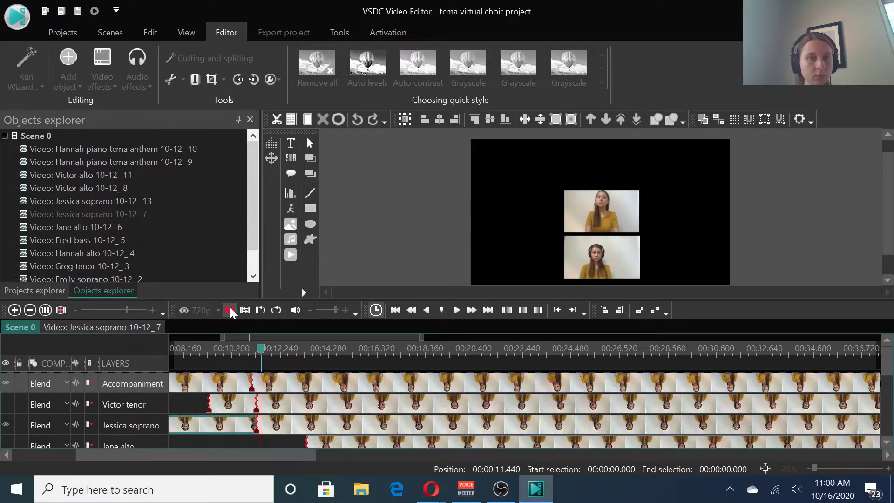
- Stop playback, hide the Jessica soprano layer, and rewind the playhead to about 7.8 seconds
click(230, 309)
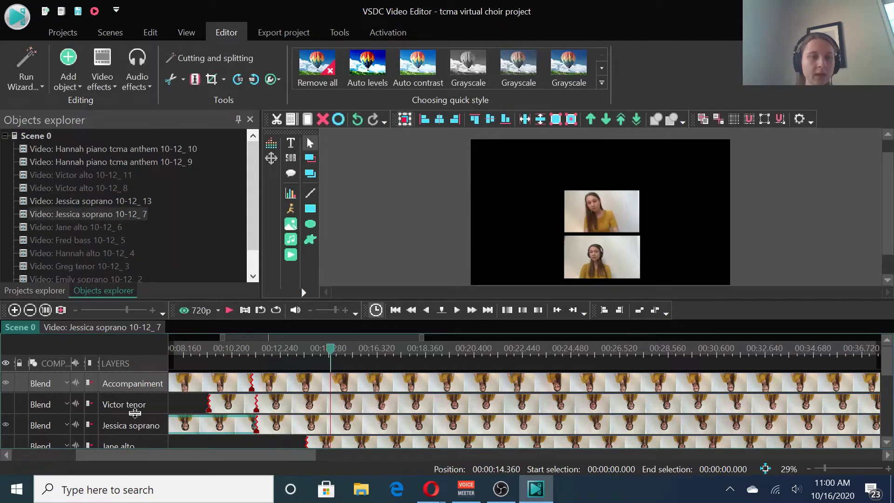
click(6, 425)
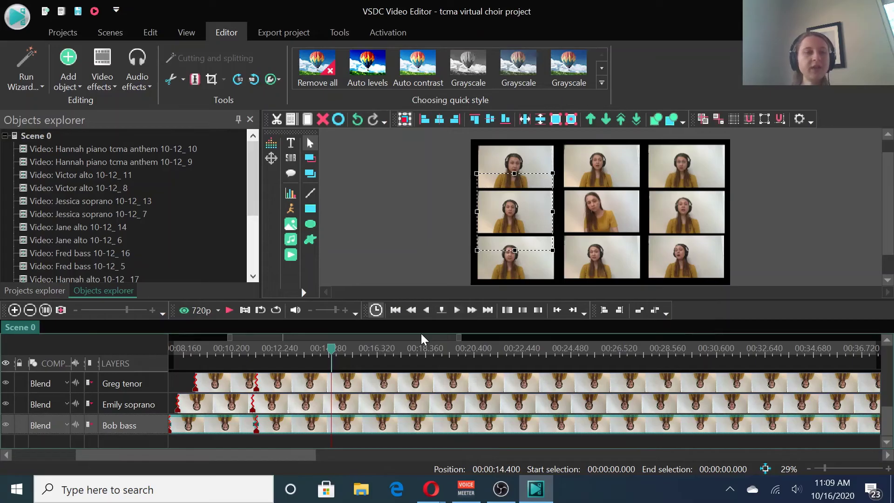
click(329, 352)
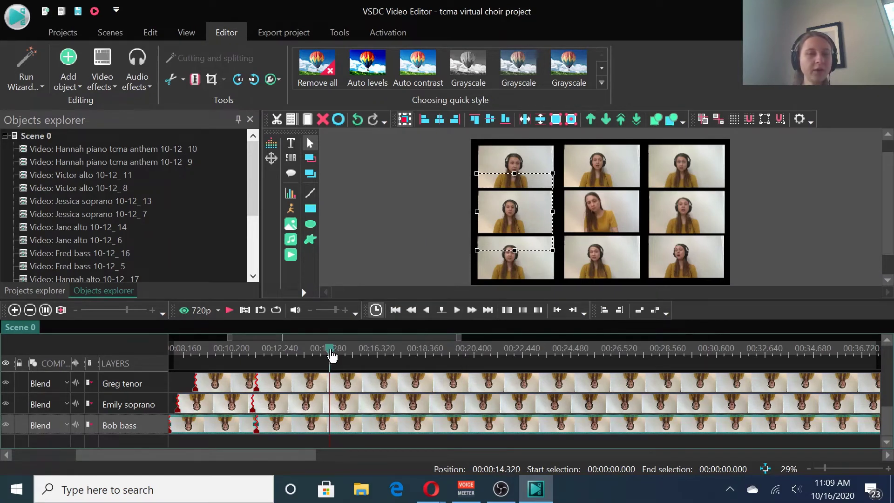
drag(332, 356, 166, 364)
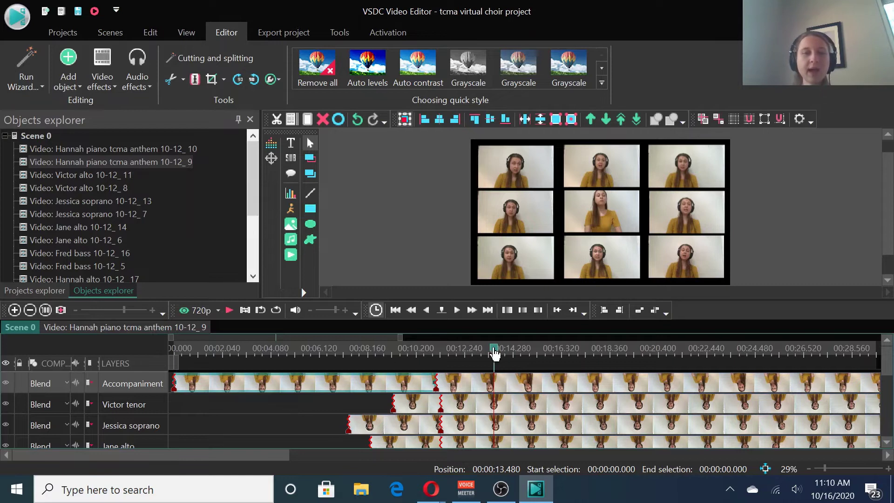
- Add a Fade FX transition anchored at the scene beginning to the first accompaniment clip
drag(493, 355, 157, 359)
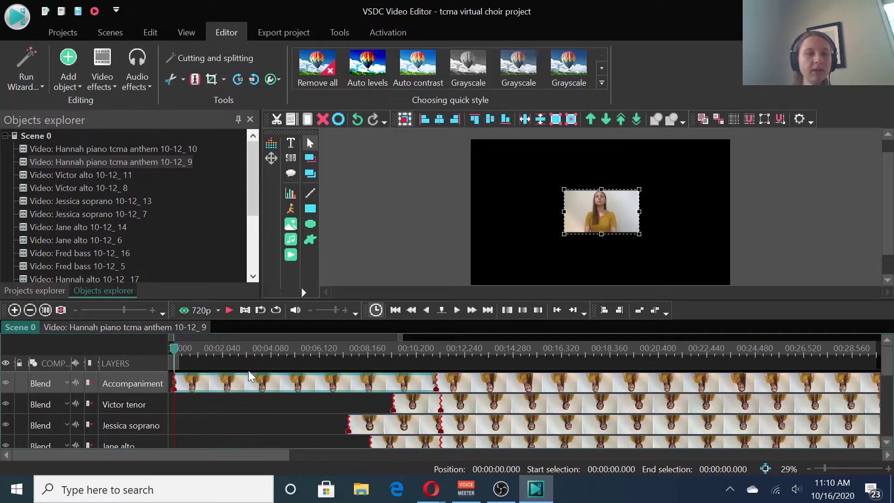
mouse_move(259, 389)
click(107, 75)
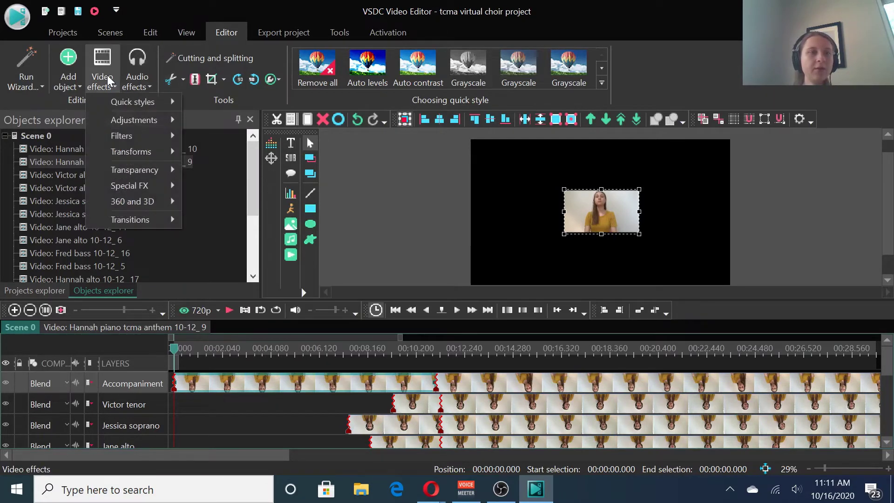
mouse_move(158, 220)
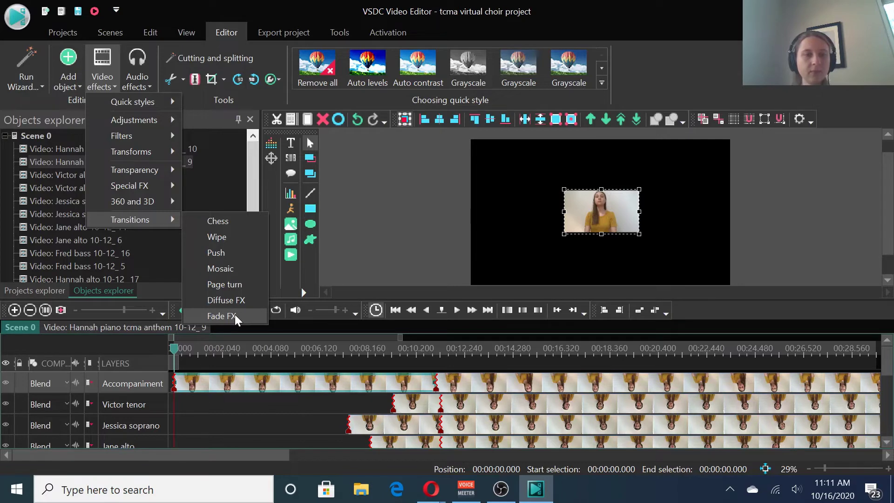
click(235, 315)
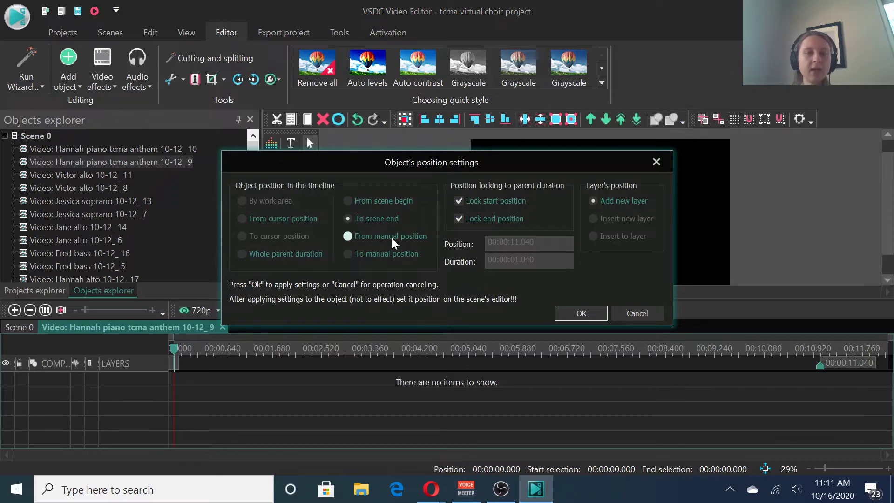
click(347, 200)
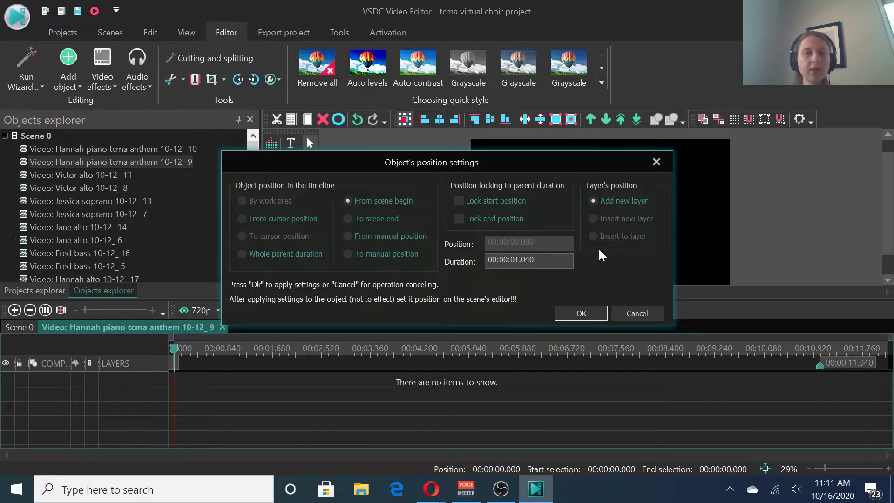
click(590, 312)
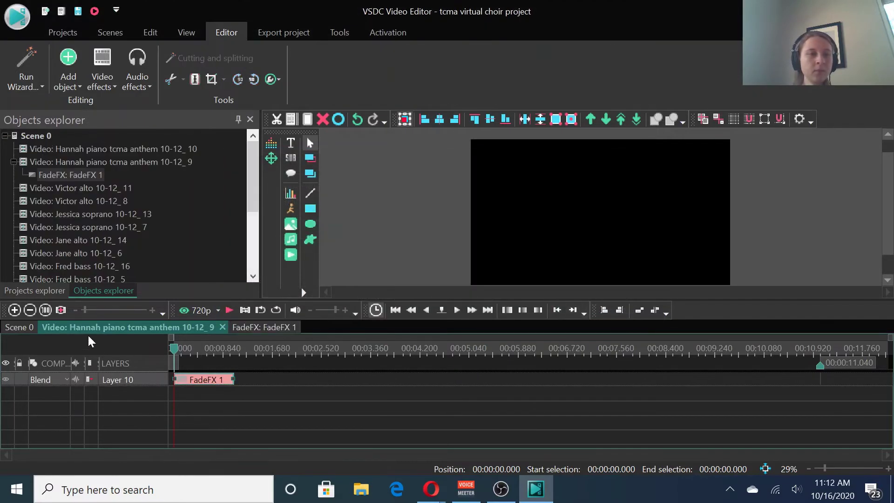
- Return to the Scene 0 timeline, hide the singer layer, and preview the opening fade-in
click(26, 326)
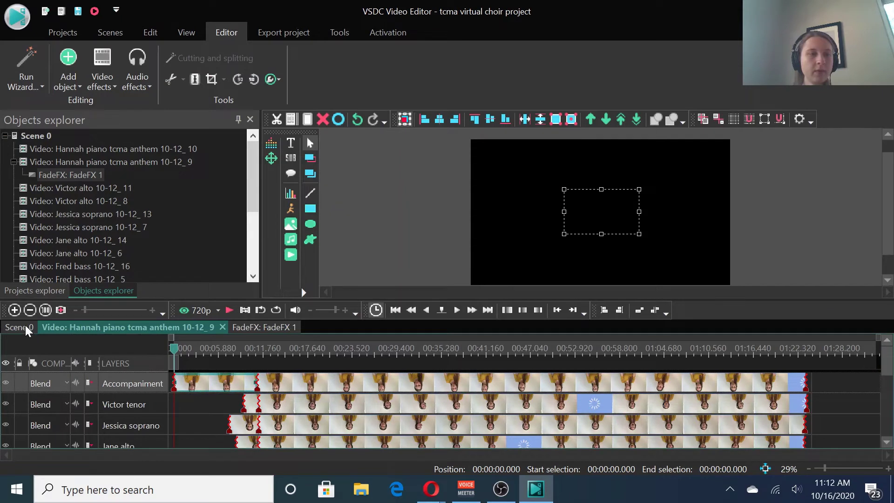
click(26, 326)
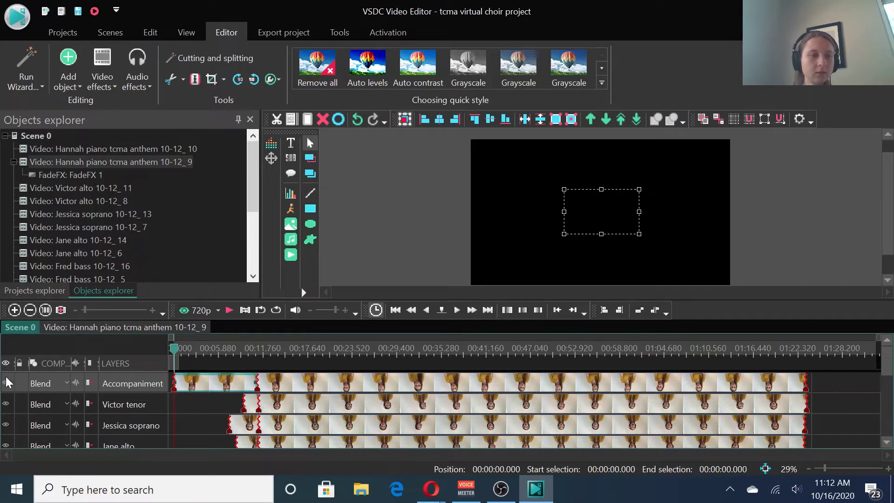
click(6, 404)
click(229, 310)
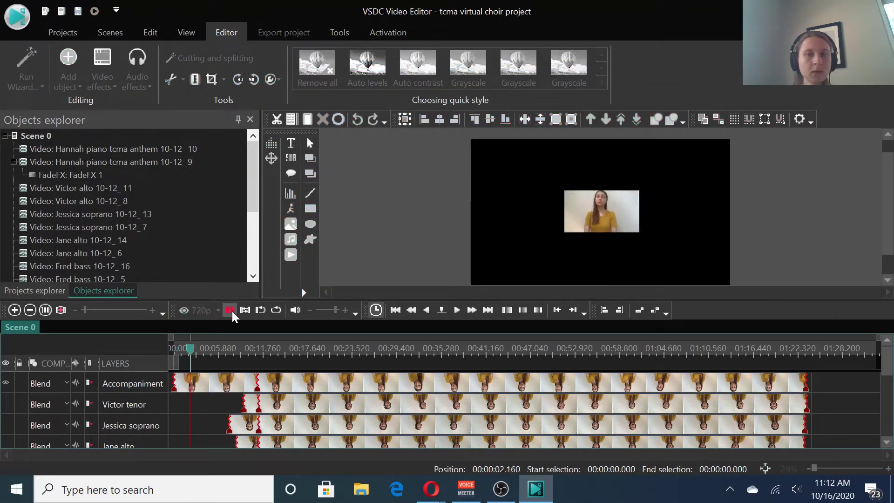
click(229, 310)
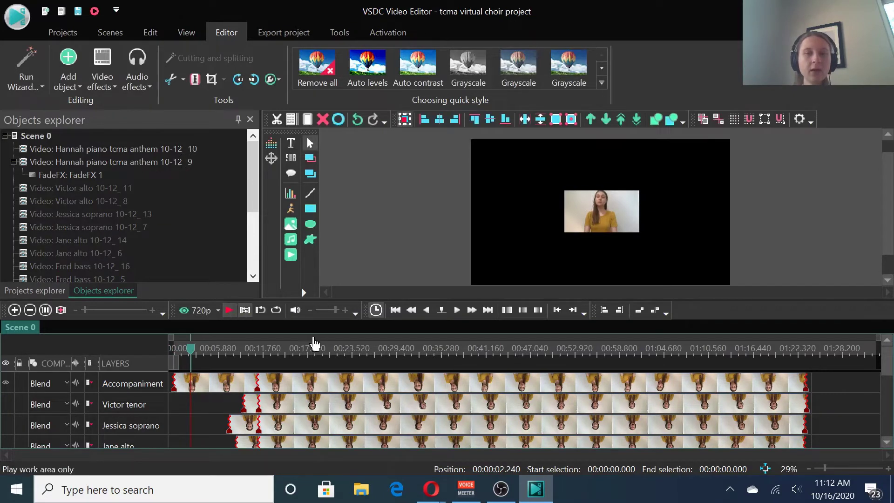
- Put a Fade FX ending at scene end on the last accompaniment clip and preview the ending
click(762, 389)
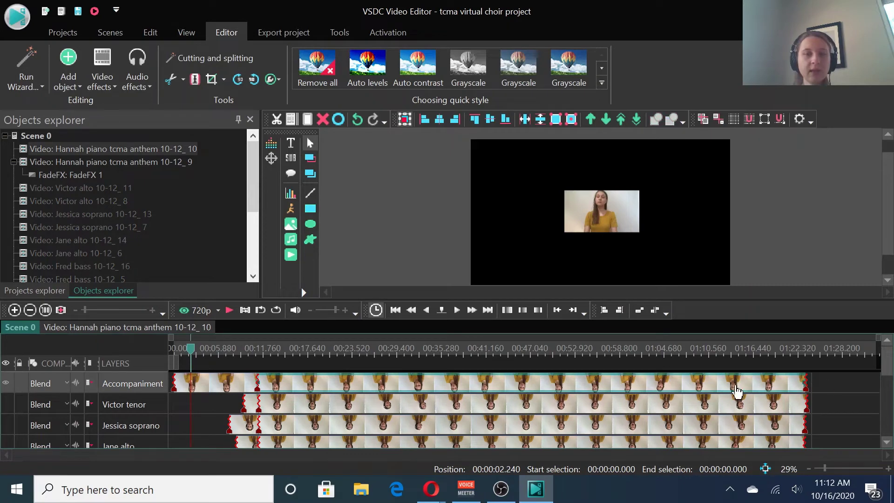
click(105, 74)
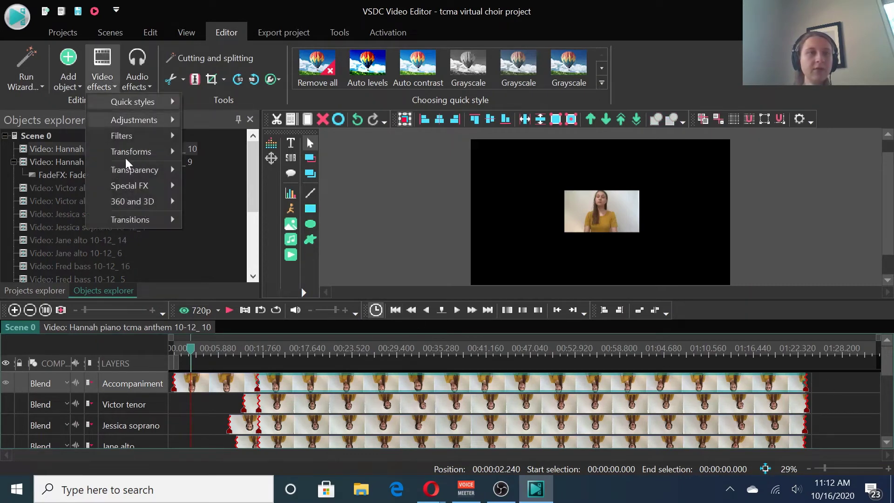
click(222, 320)
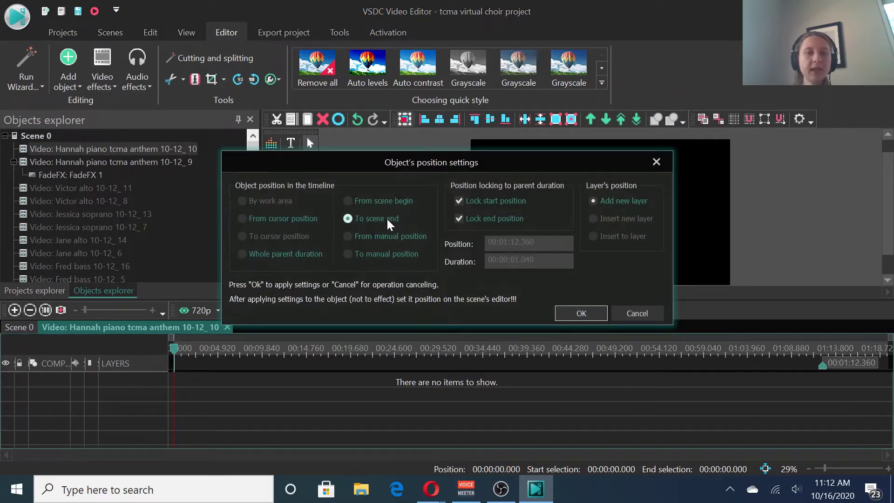
click(594, 317)
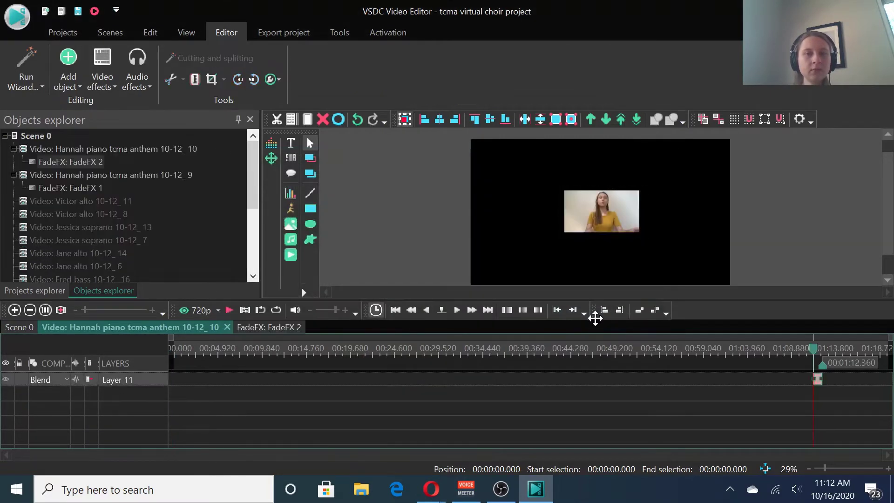
click(25, 326)
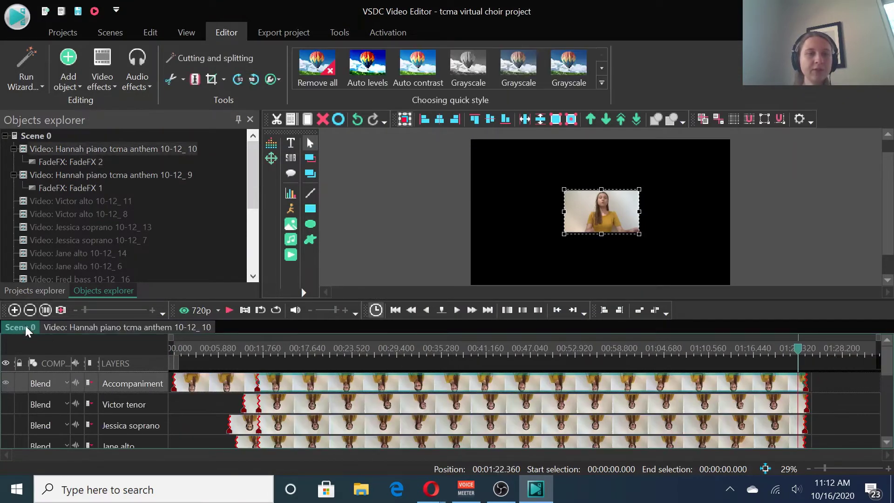
drag(796, 354, 780, 354)
click(230, 310)
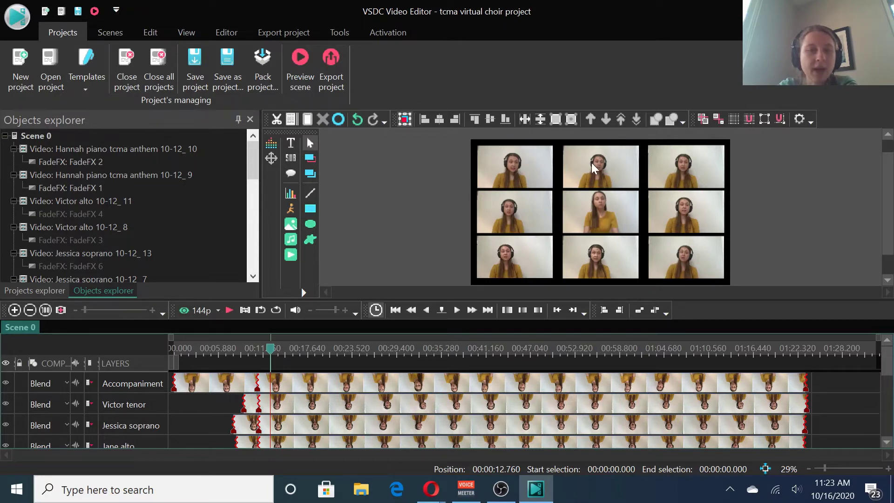
- Split the Accompaniment clip at 00:17.600
click(272, 350)
click(307, 350)
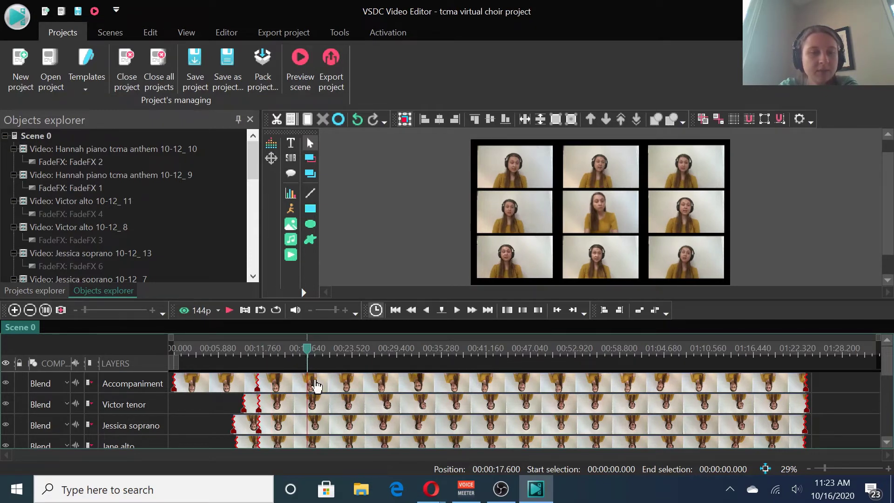
click(347, 385)
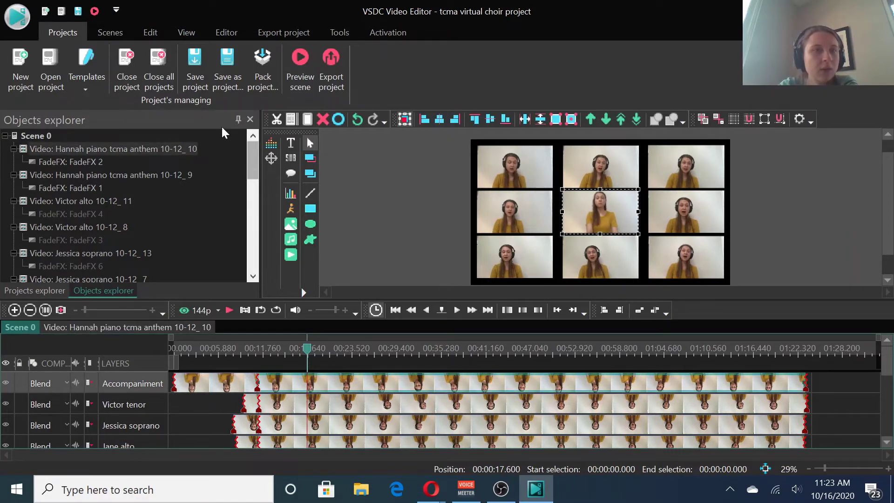
click(225, 32)
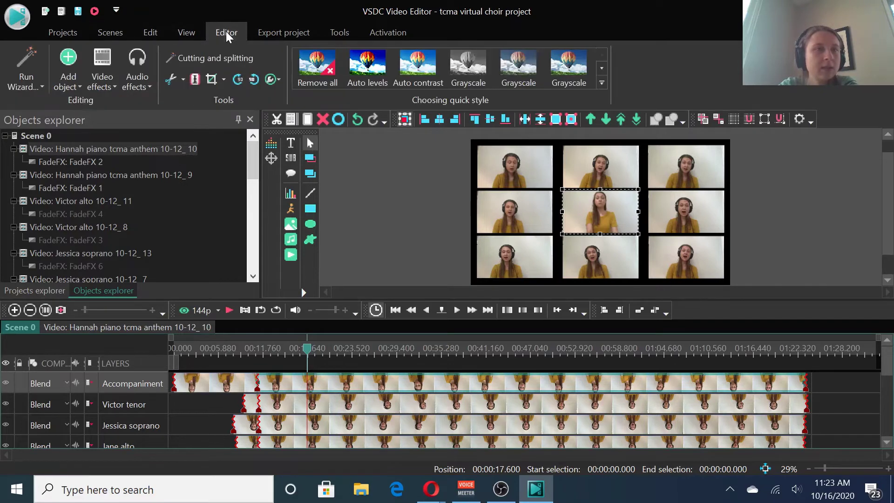
click(194, 80)
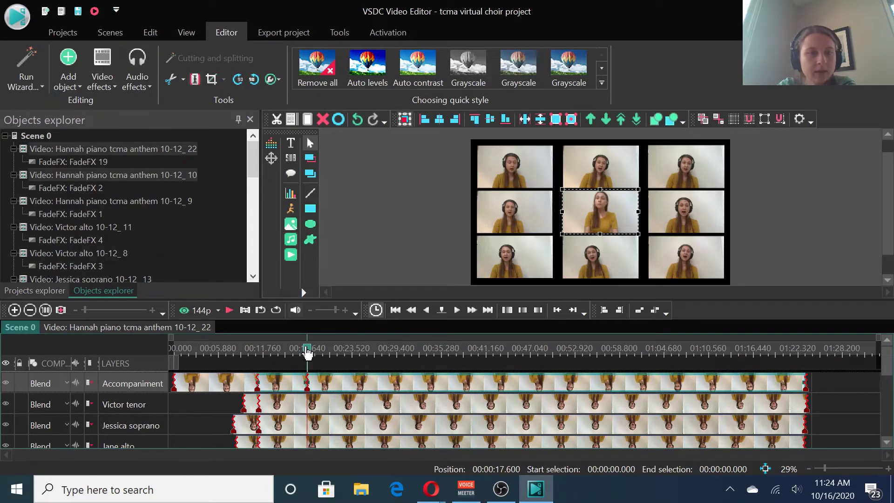
- Split the Accompaniment clip again at 01:04.600 and delete the middle piece
drag(308, 353, 666, 368)
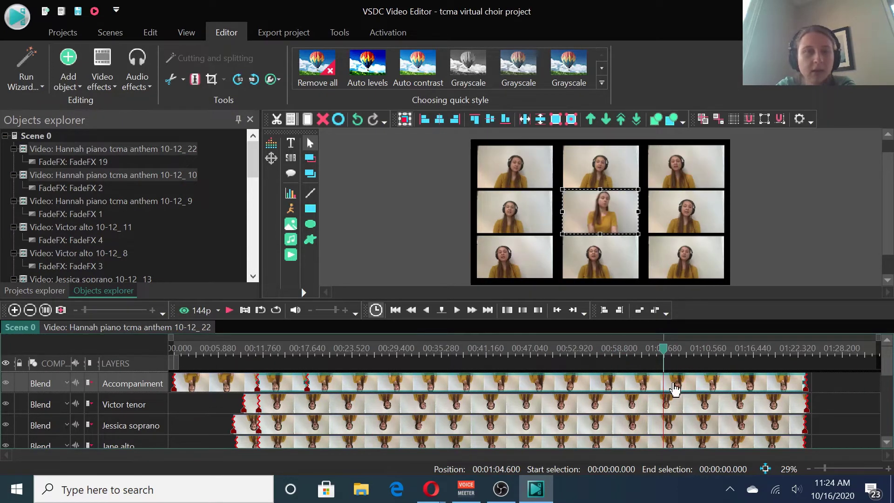
click(194, 79)
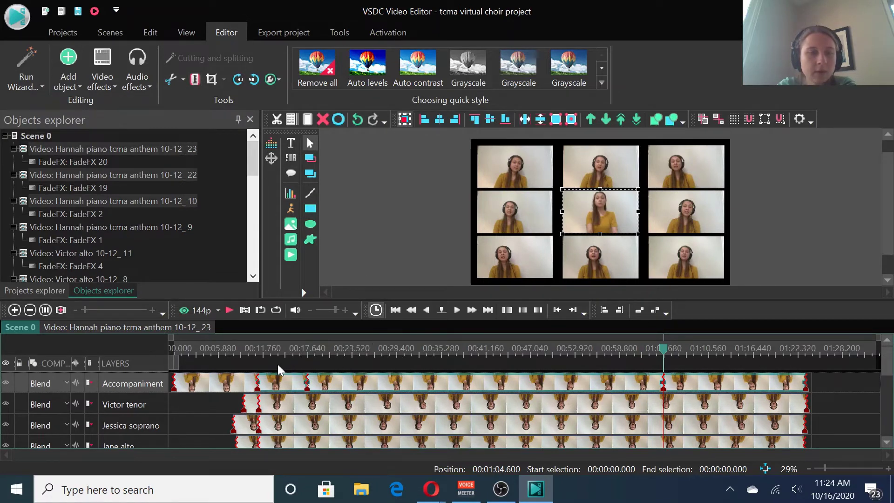
click(300, 407)
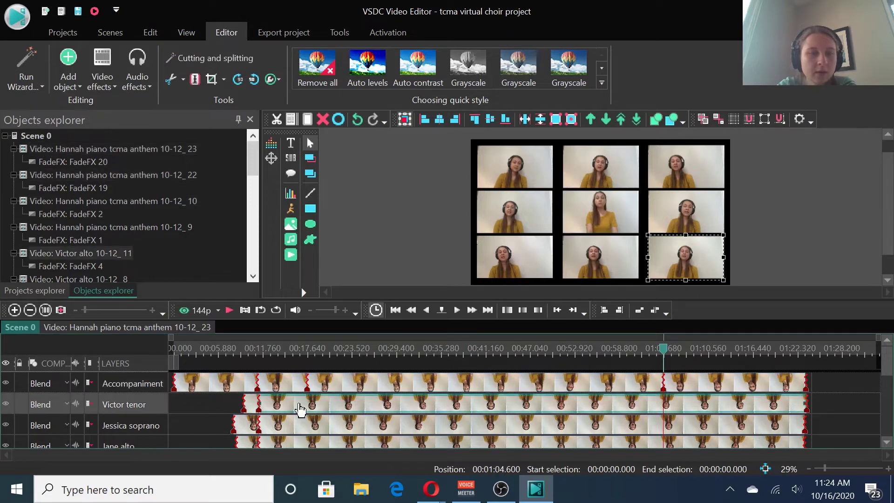
click(382, 386)
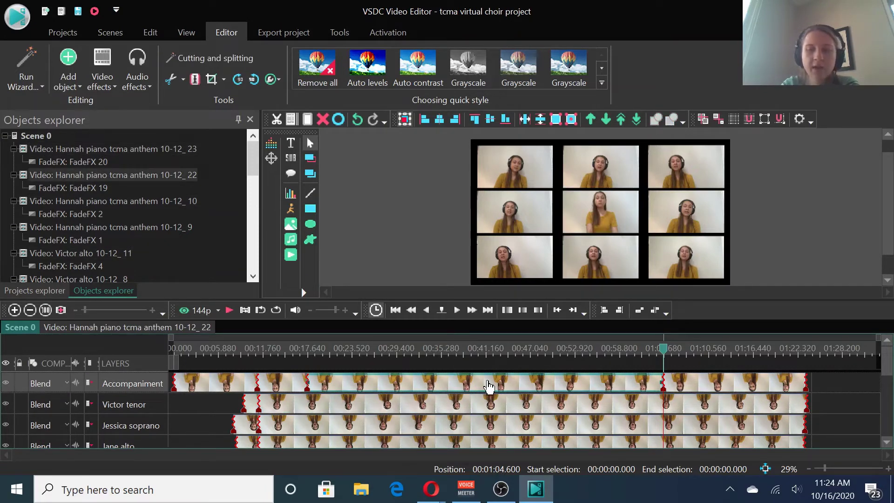
key(Delete)
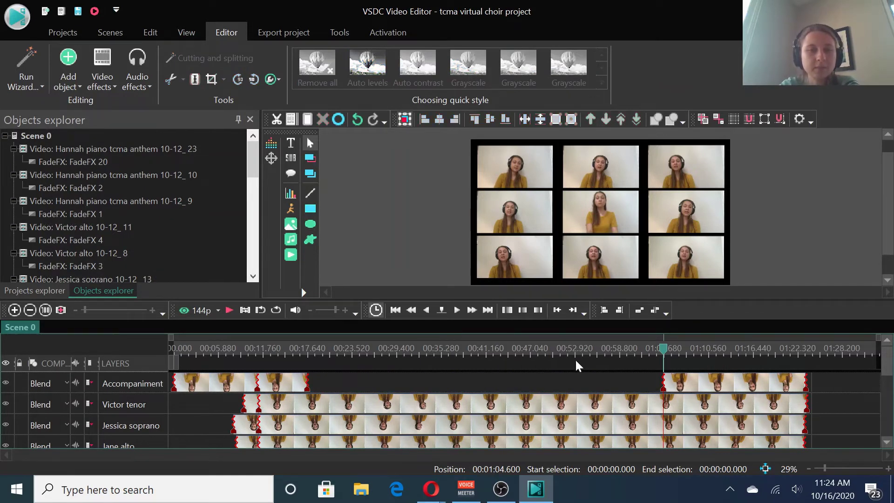
- Add a Fade FX transition to the later Accompaniment piece, fading in from its beginning
click(681, 387)
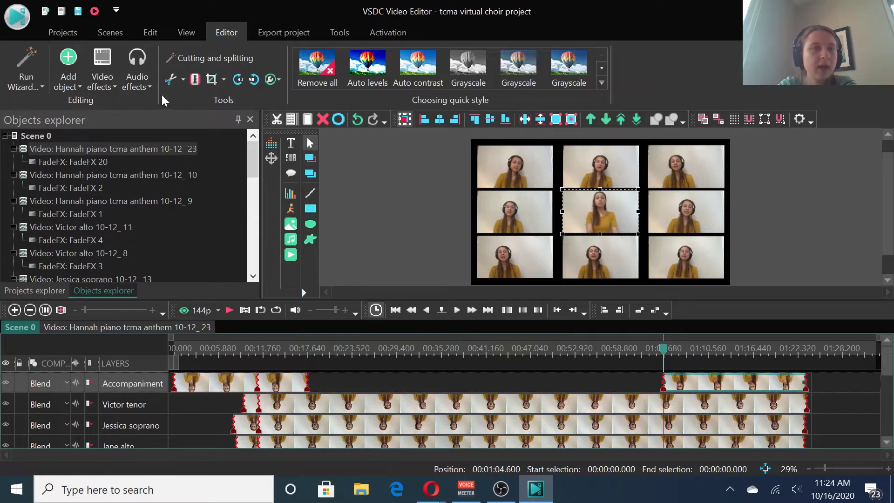
click(98, 77)
mouse_move(153, 220)
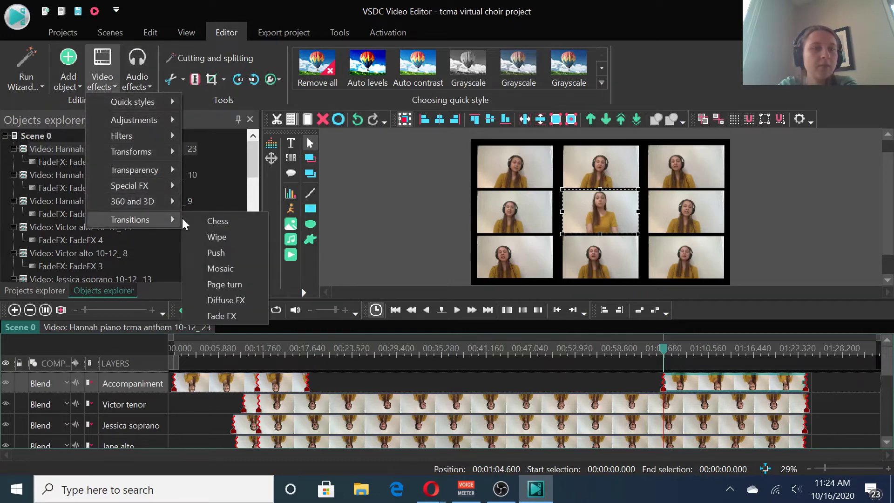
click(234, 319)
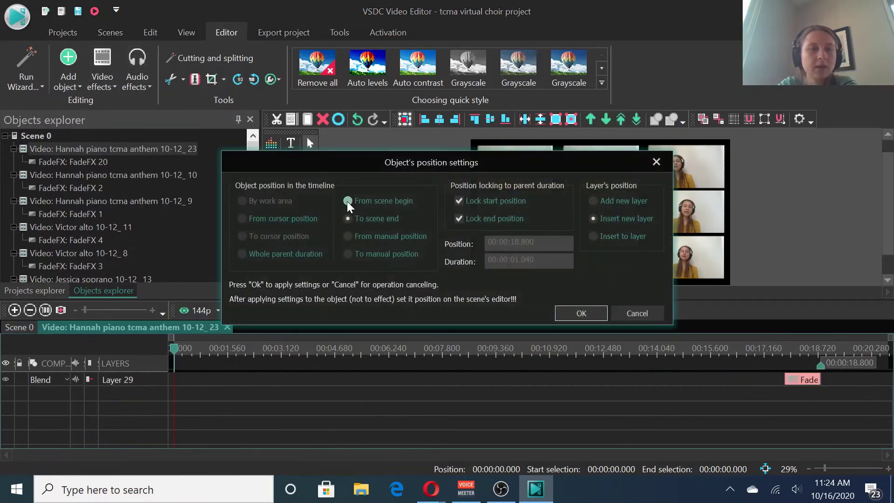
click(348, 201)
click(564, 314)
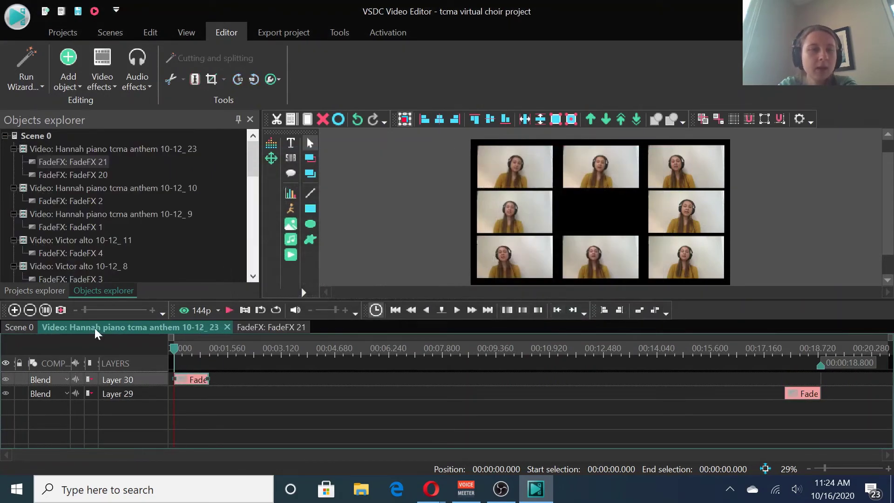
click(18, 327)
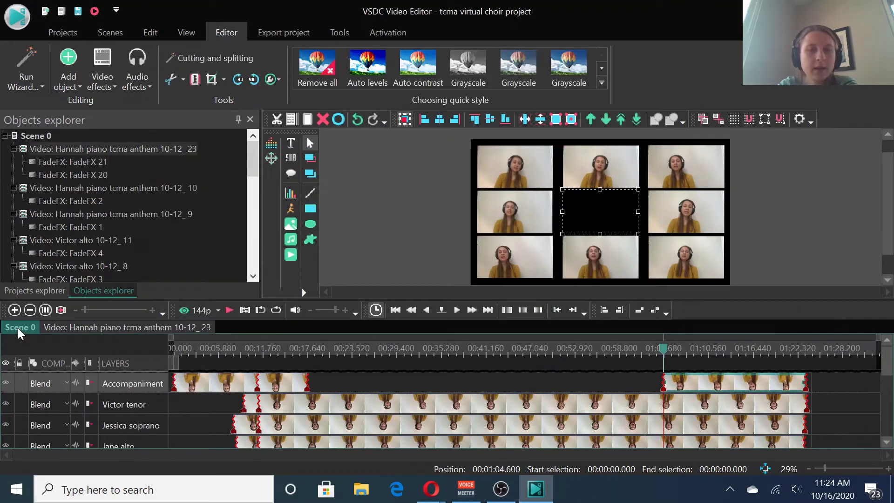
- Add a Fade FX transition to the earlier Accompaniment piece, fading out at its end
click(280, 383)
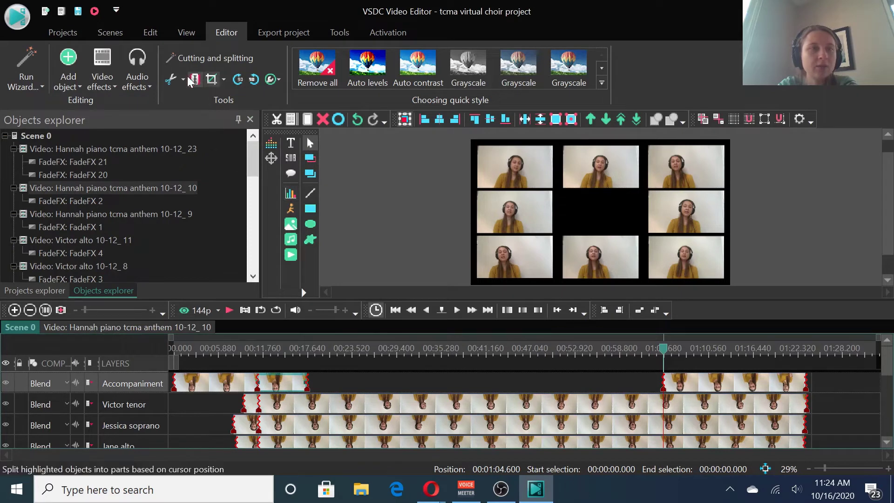
click(103, 85)
mouse_move(149, 219)
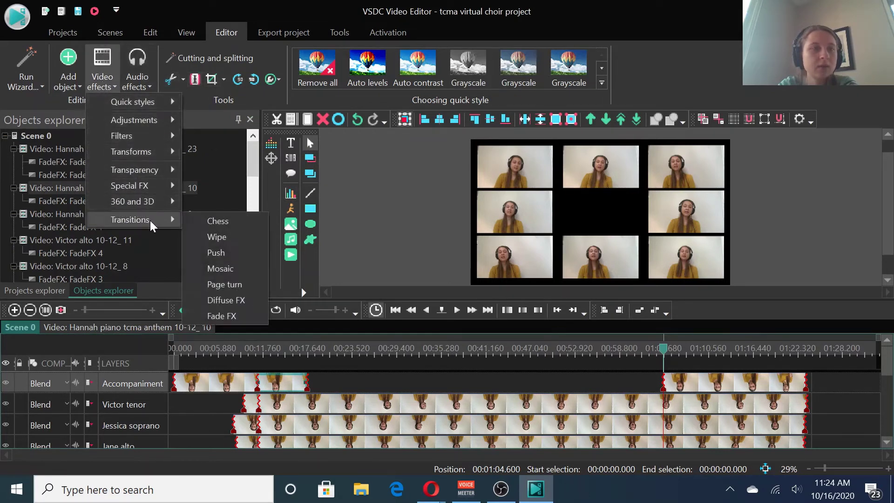
click(221, 316)
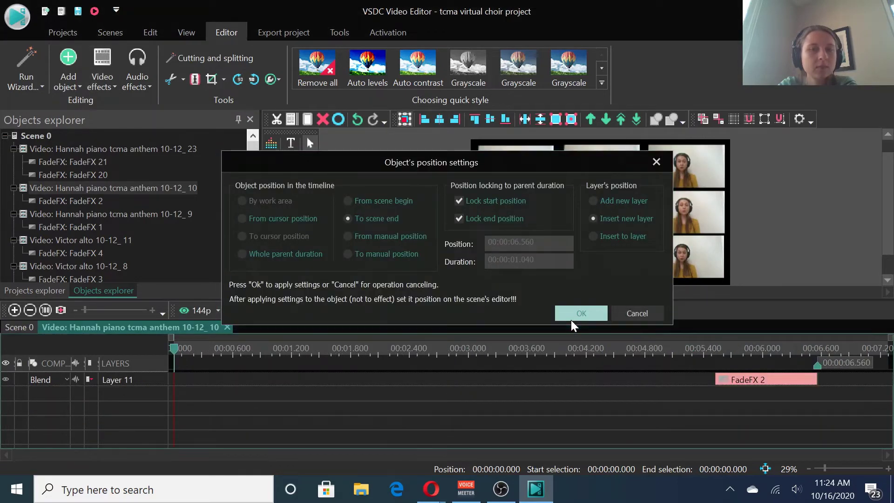
click(570, 320)
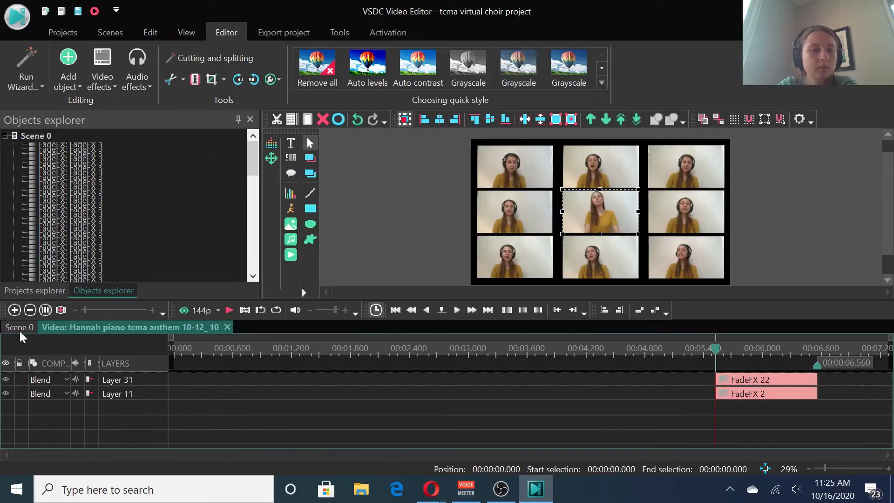
click(19, 328)
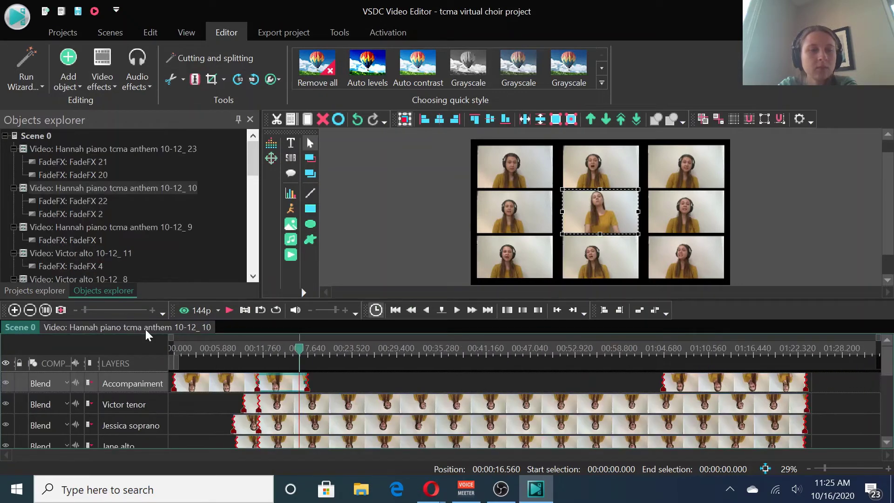
- Toggle the Victor tenor and Jessica soprano layers and check the full grid at 01:06.520
click(5, 404)
click(5, 425)
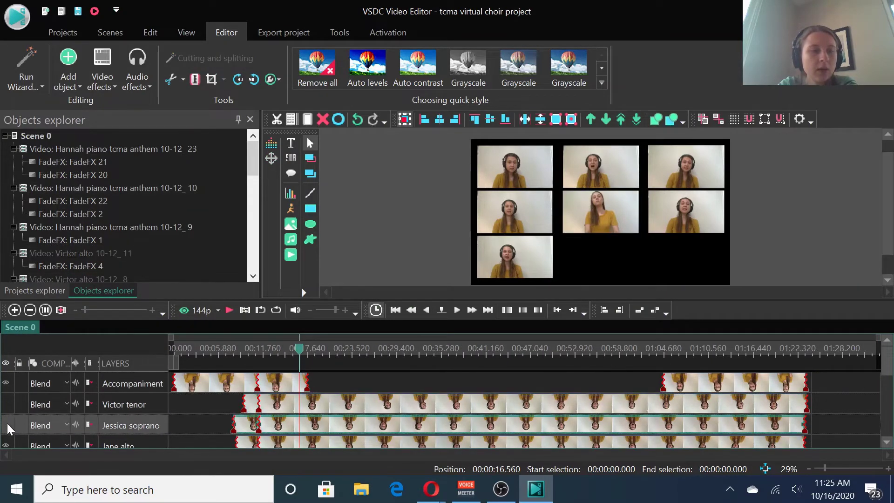
click(5, 404)
click(6, 425)
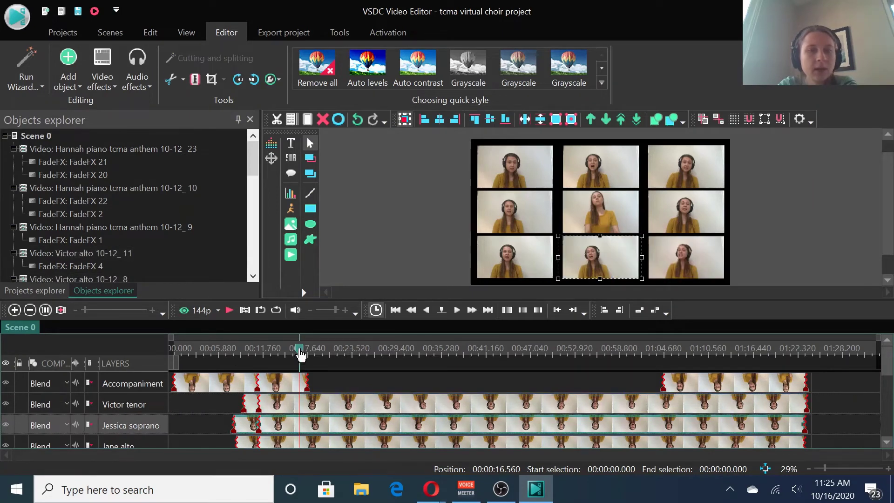
drag(300, 355, 294, 354)
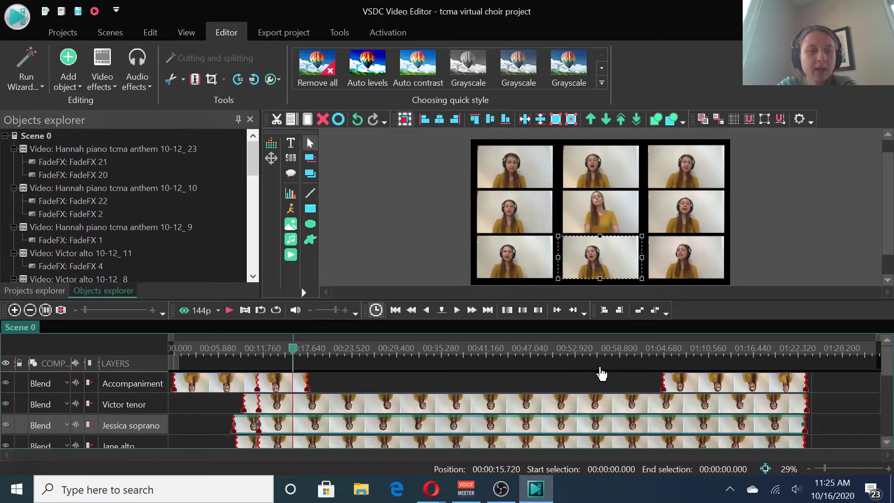
click(651, 375)
click(676, 375)
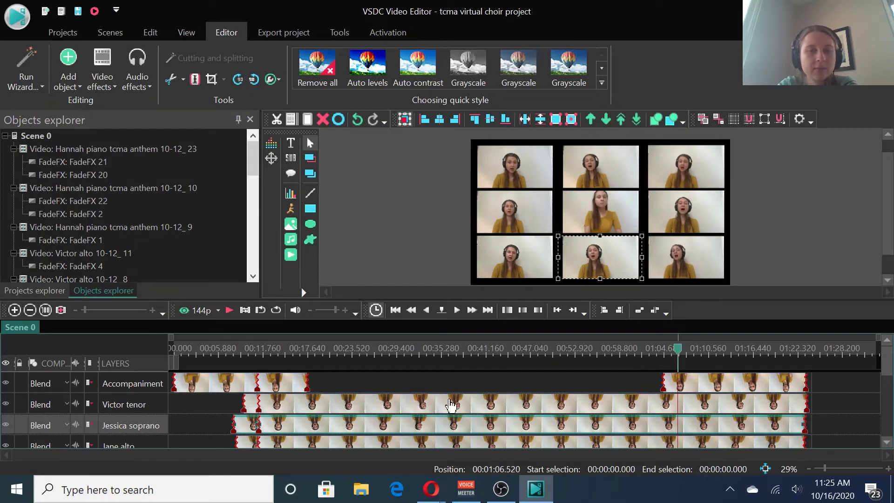
click(783, 180)
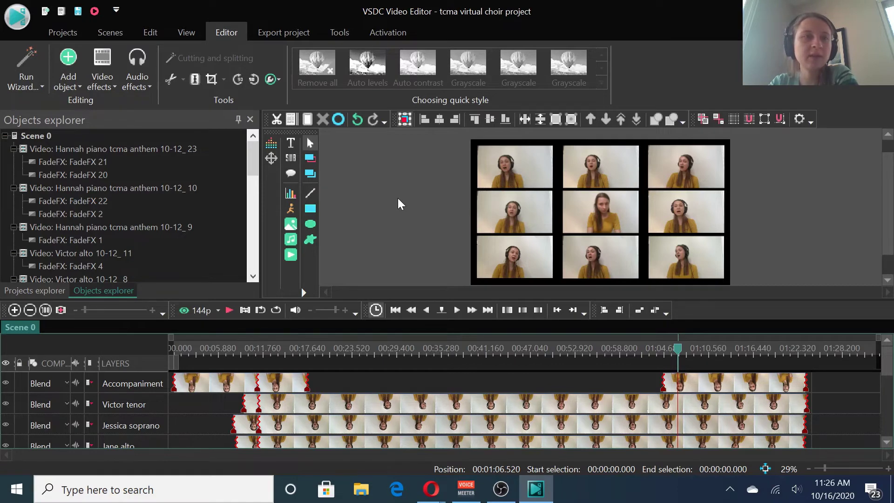
- Export the project as an MP4 file, continuing without the premium features
click(274, 32)
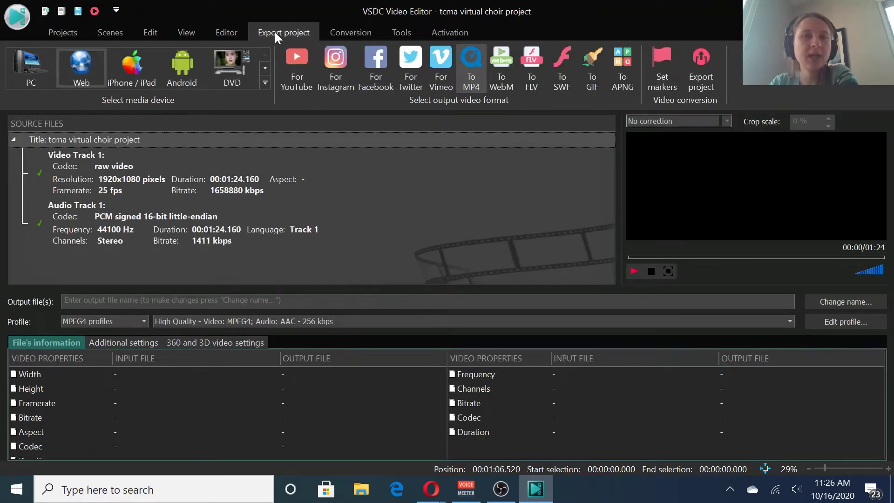
click(475, 66)
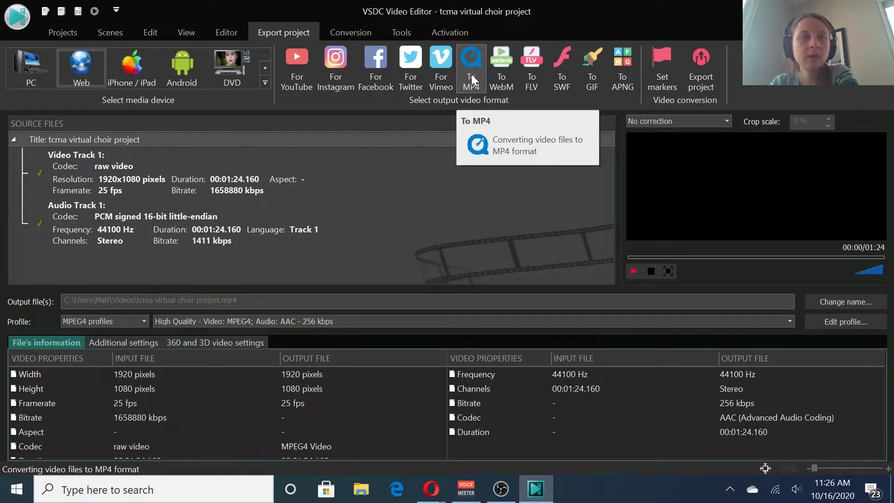
click(700, 83)
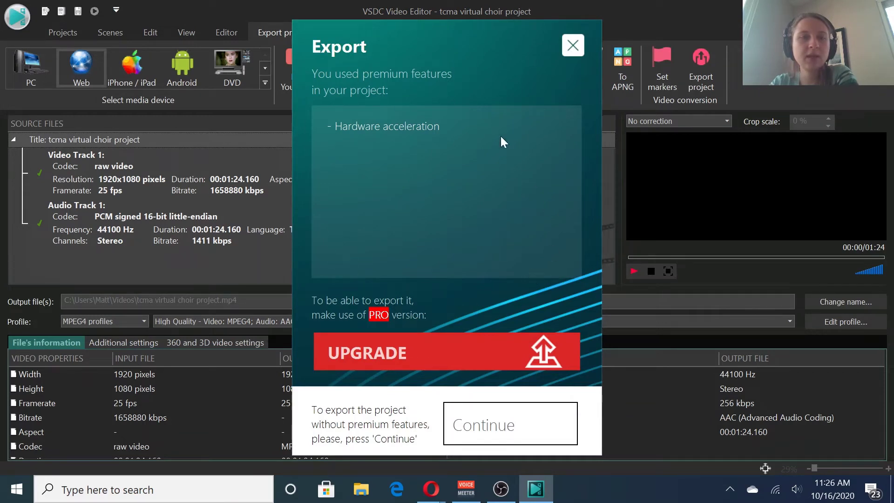
click(508, 438)
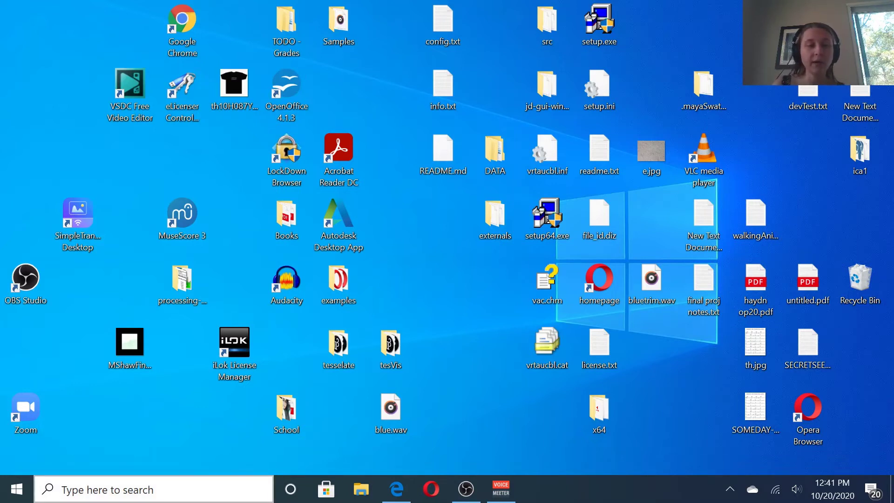
- Search Windows for 'video' to find Video Editor
click(183, 493)
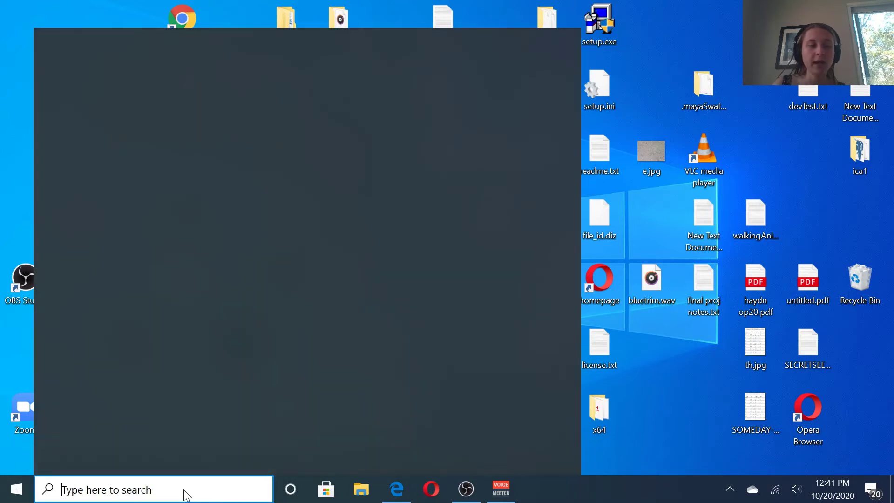
text(video)
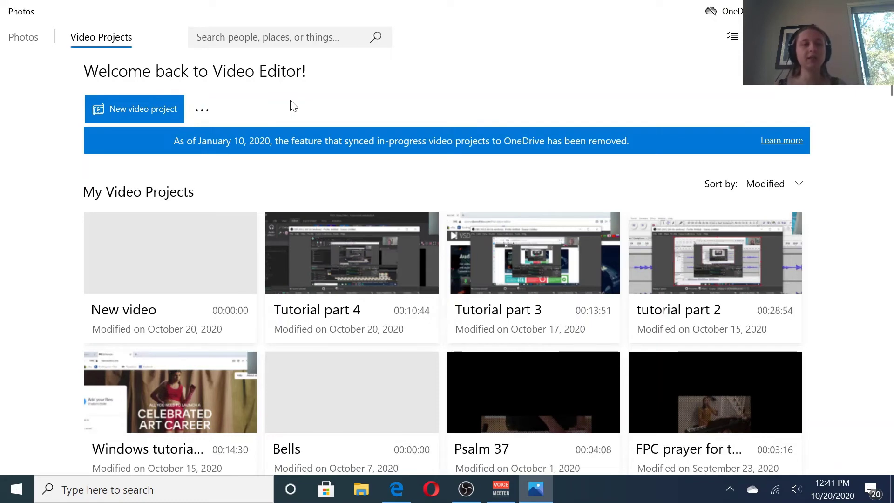
- Create a video project named 'tcma virtual choir project' and import the grid video from this PC
click(156, 112)
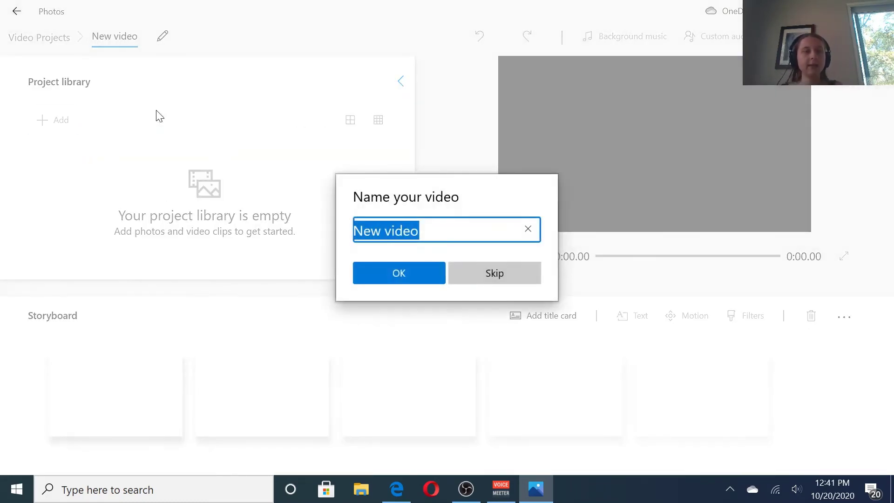
text(tcma )
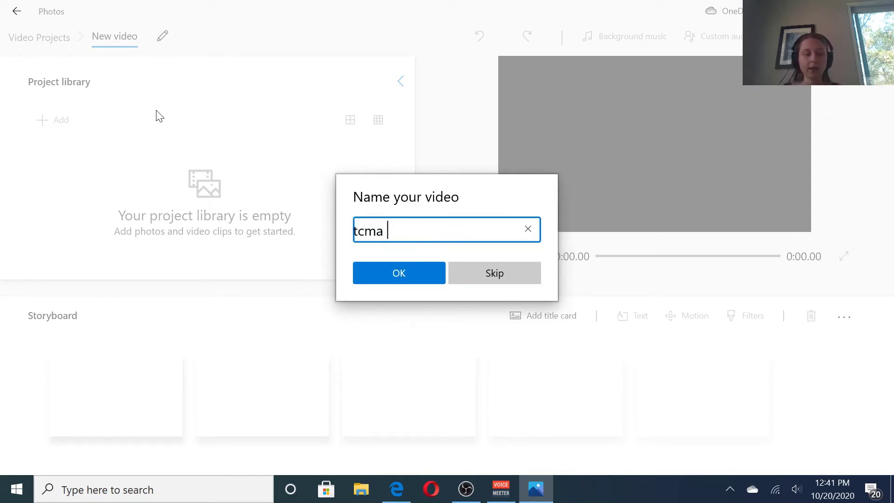
text(virtua)
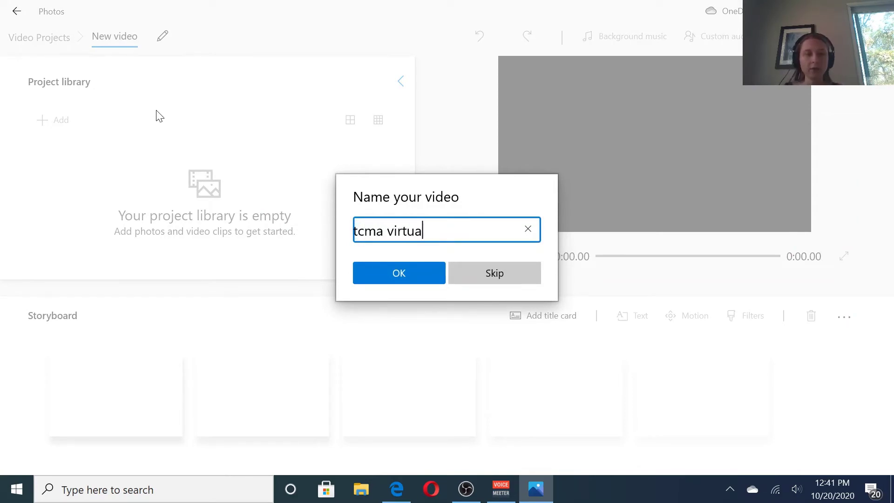
text(l choir project)
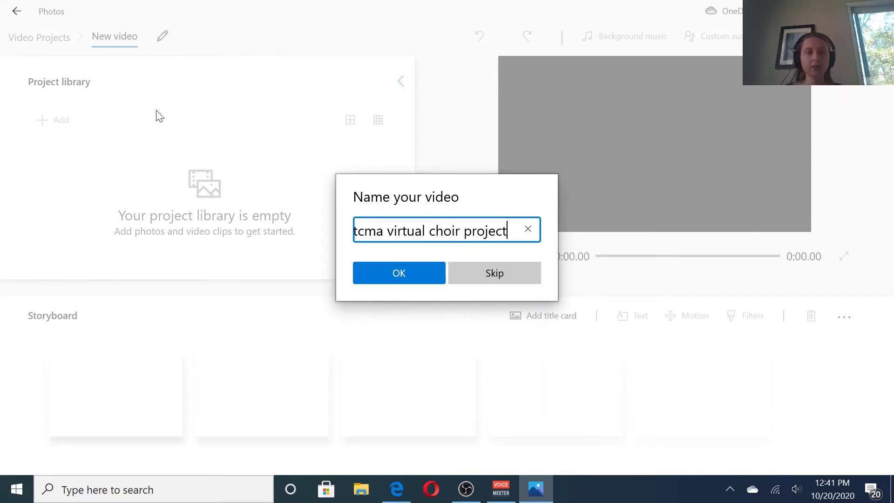
key(Return)
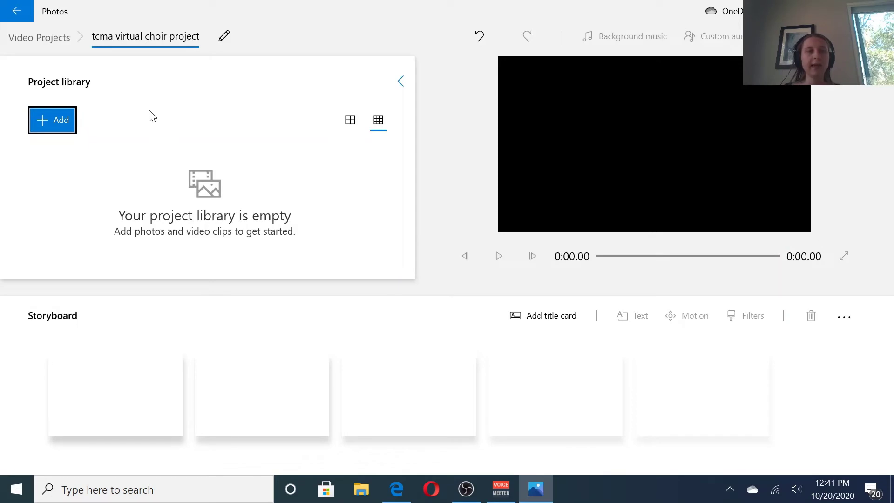
click(65, 121)
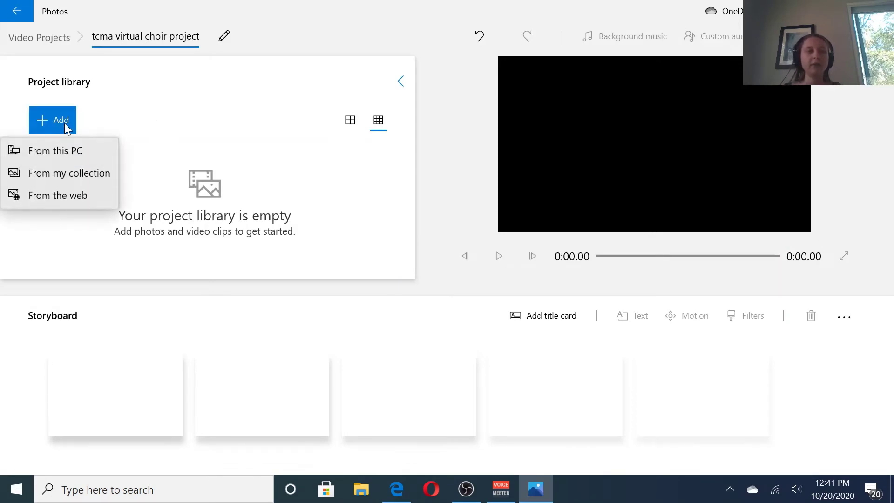
click(74, 151)
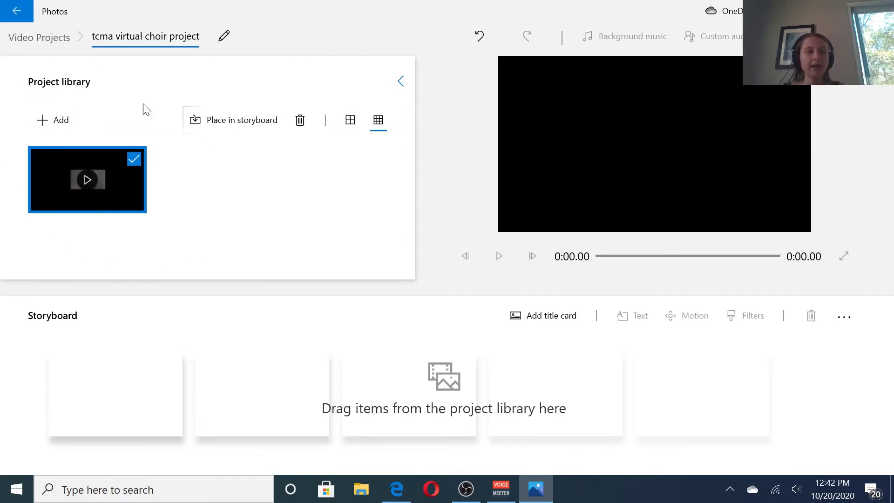
- Place the choir grid clip on the storyboard and preview its ending, stopping at 1:22.53
drag(97, 175, 131, 394)
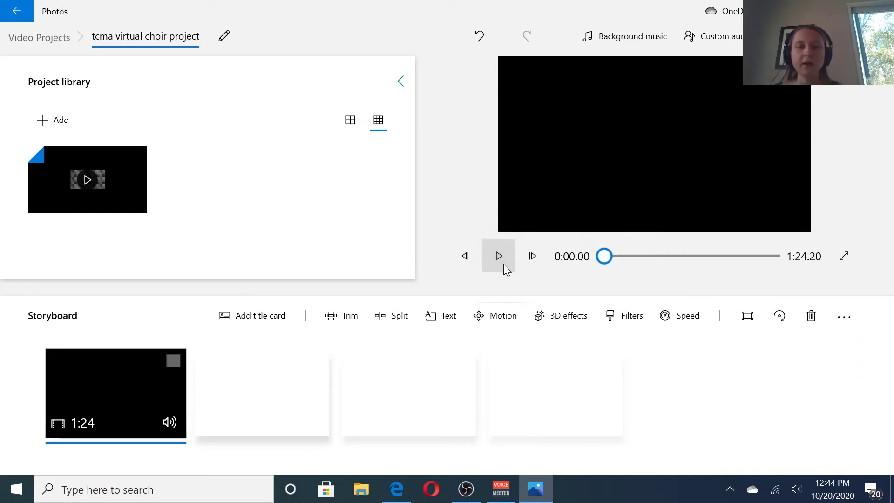
click(504, 264)
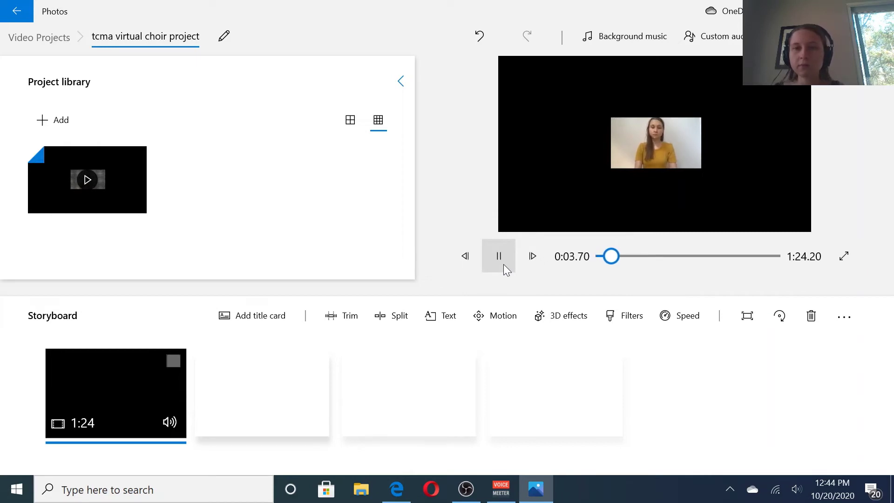
click(504, 264)
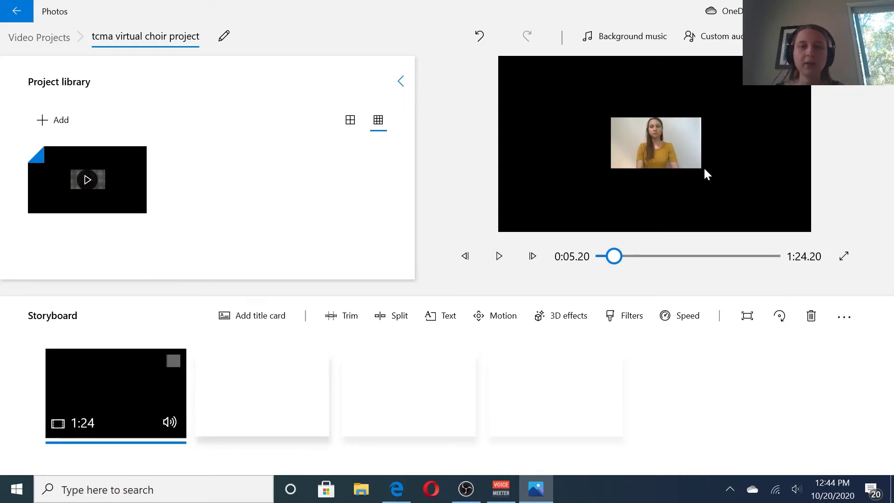
drag(613, 256, 760, 256)
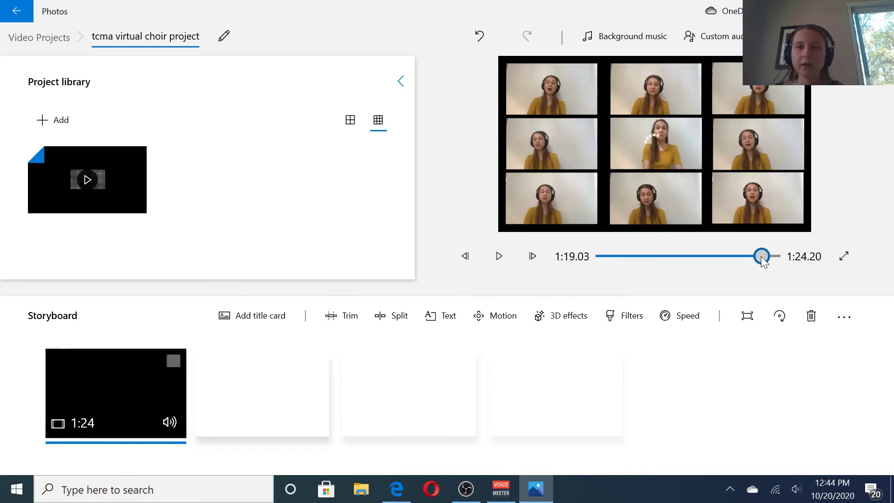
click(496, 257)
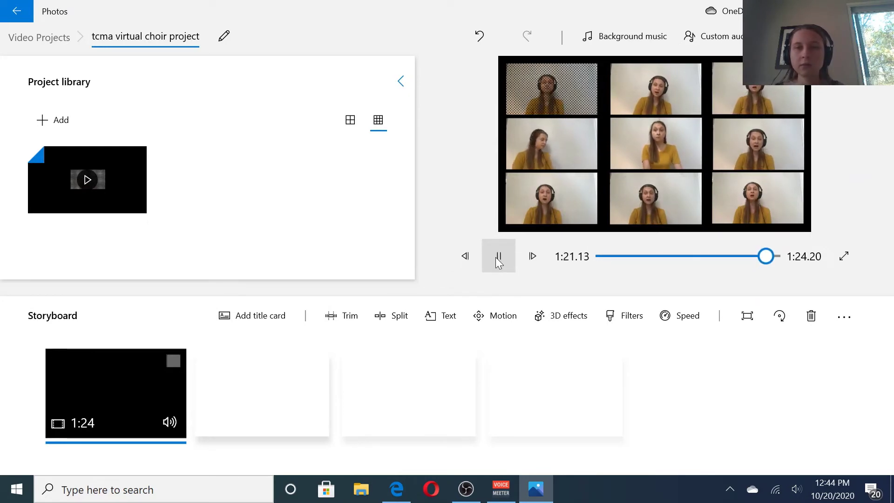
click(496, 257)
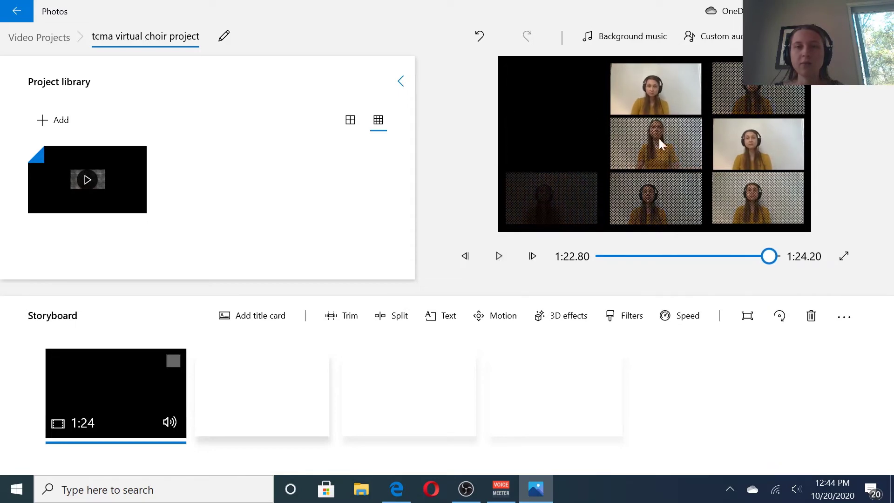
drag(769, 256, 762, 257)
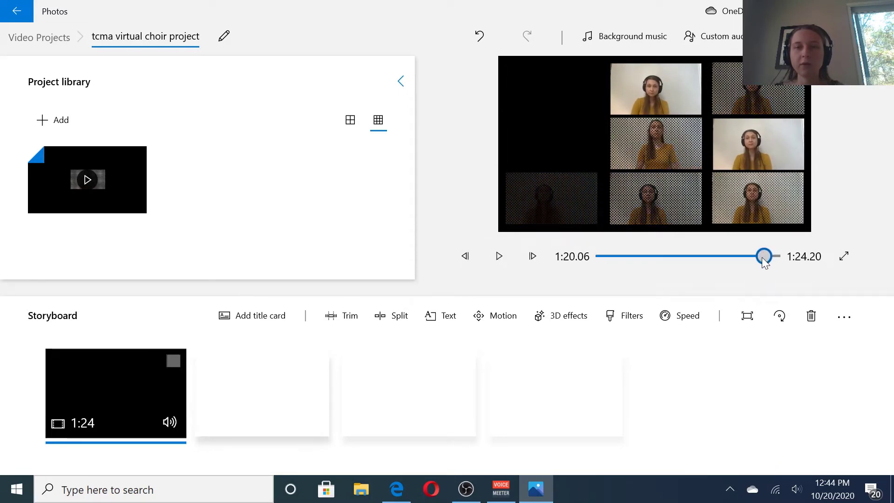
click(498, 258)
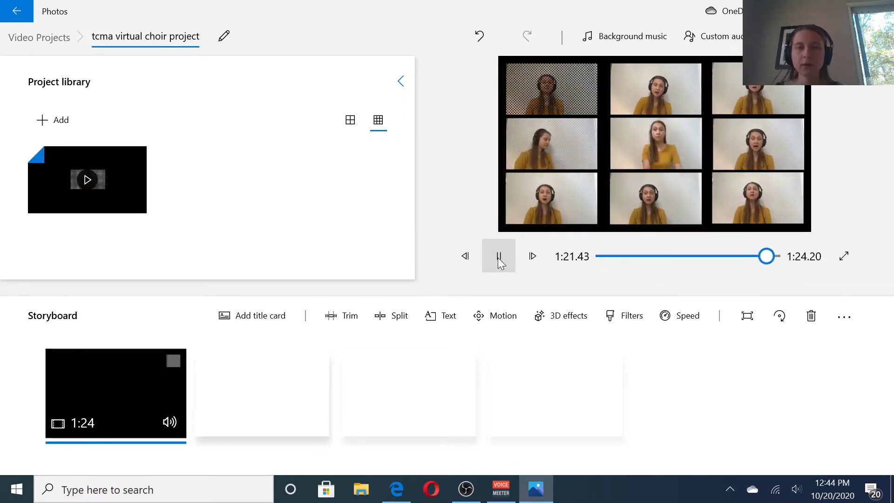
click(498, 257)
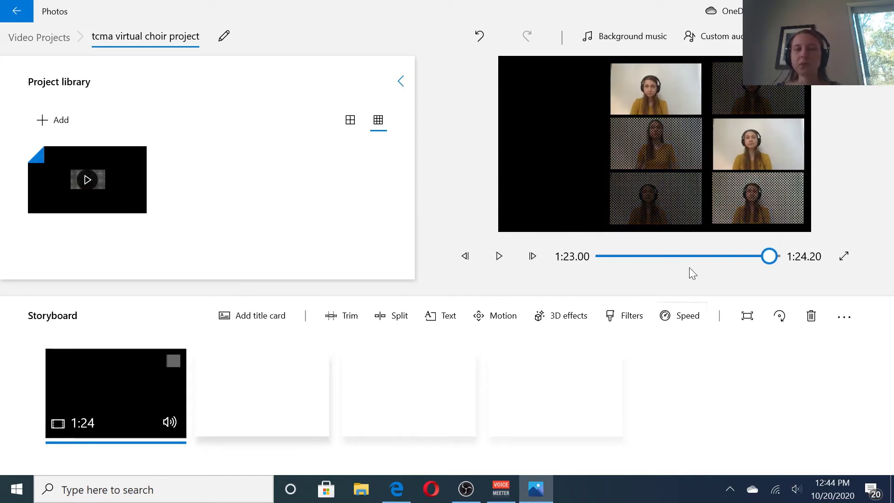
click(768, 260)
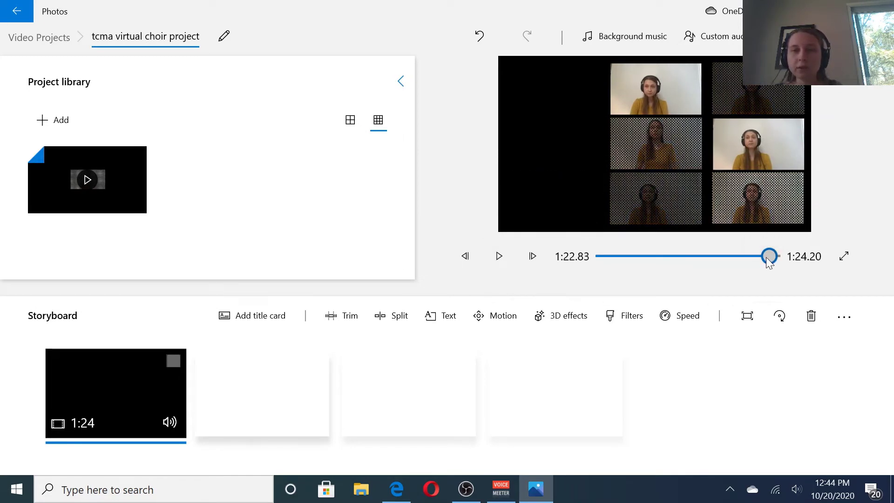
click(768, 260)
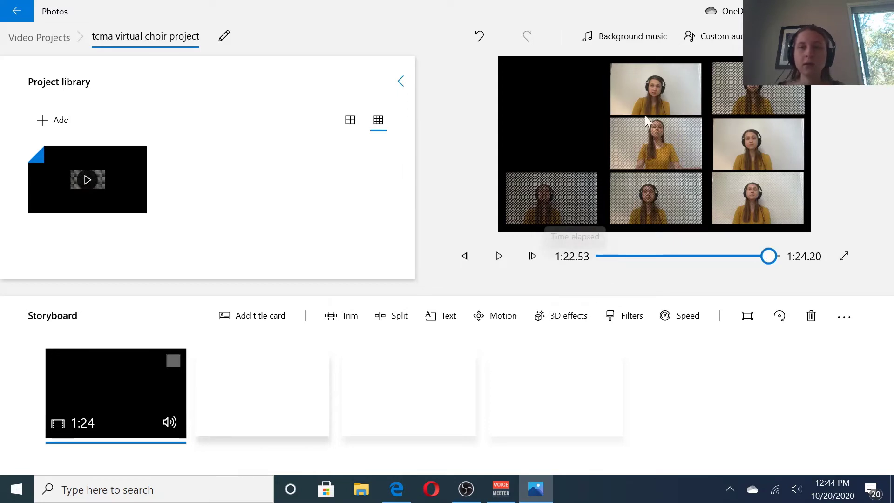
- Add the tcma anthem 10-15 WAV as custom audio, position it along the video, and accept
click(728, 41)
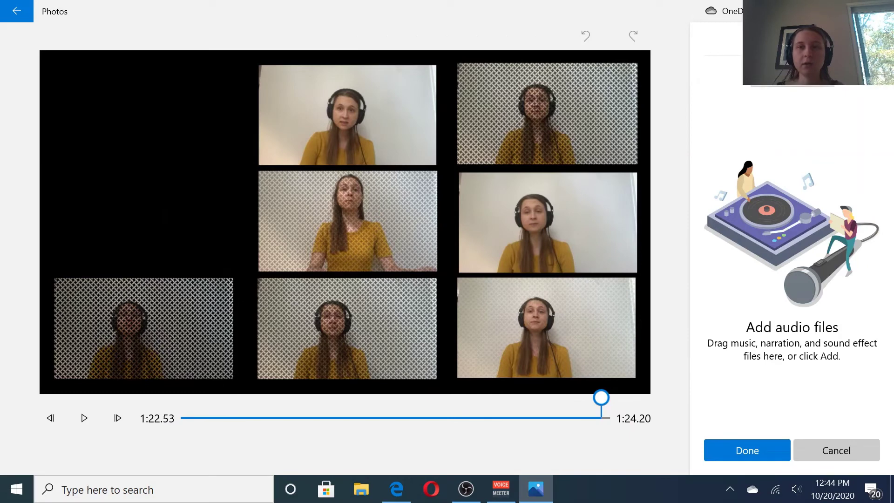
click(810, 40)
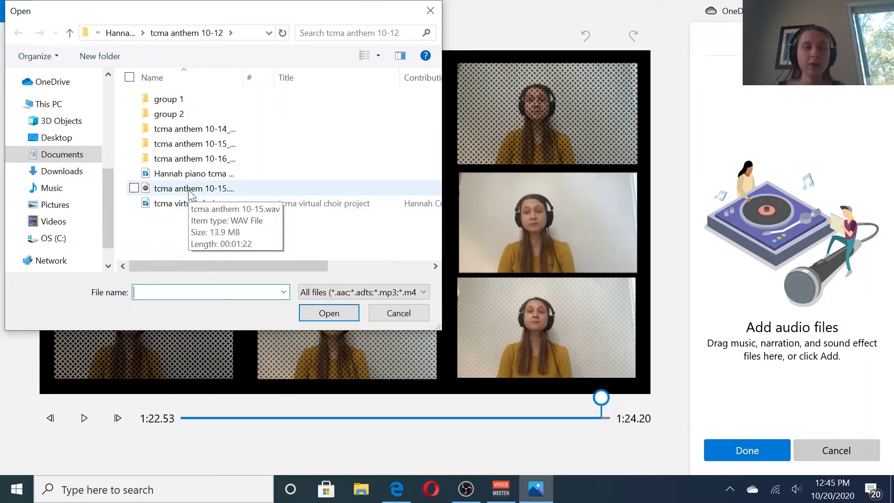
double_click(191, 188)
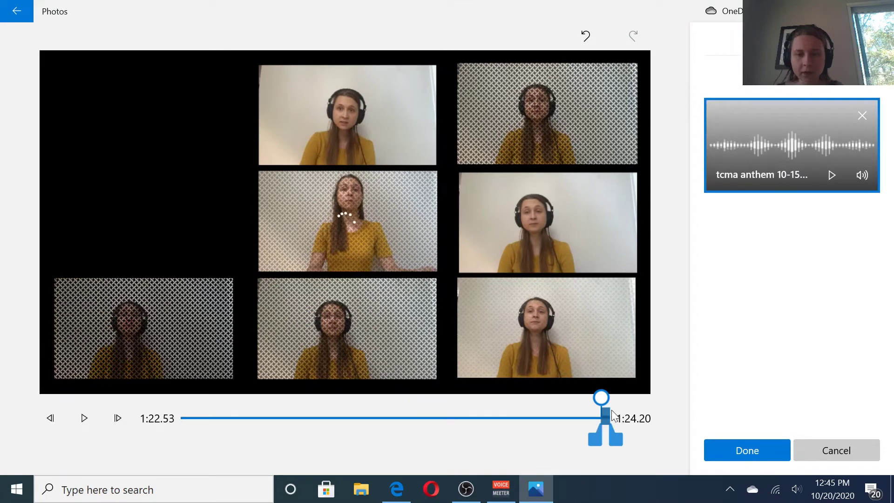
mouse_move(605, 416)
mouse_down()
mouse_move(224, 417)
mouse_move(250, 440)
mouse_move(599, 424)
mouse_up()
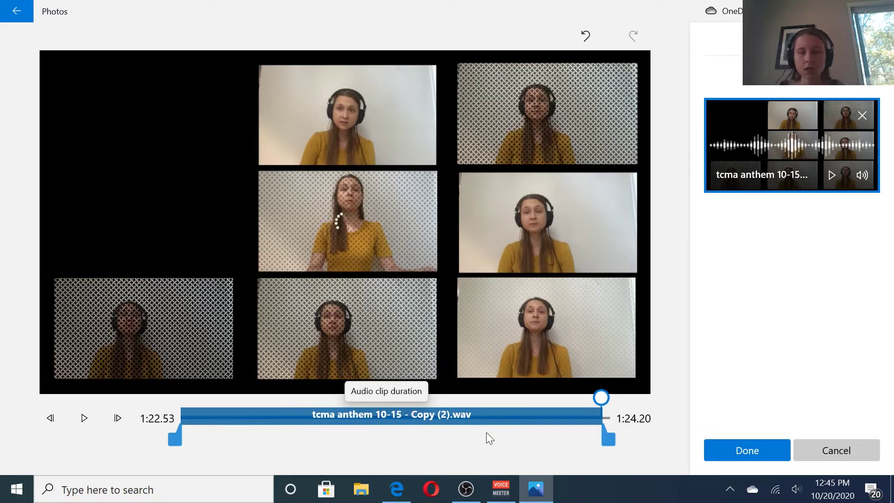
click(729, 450)
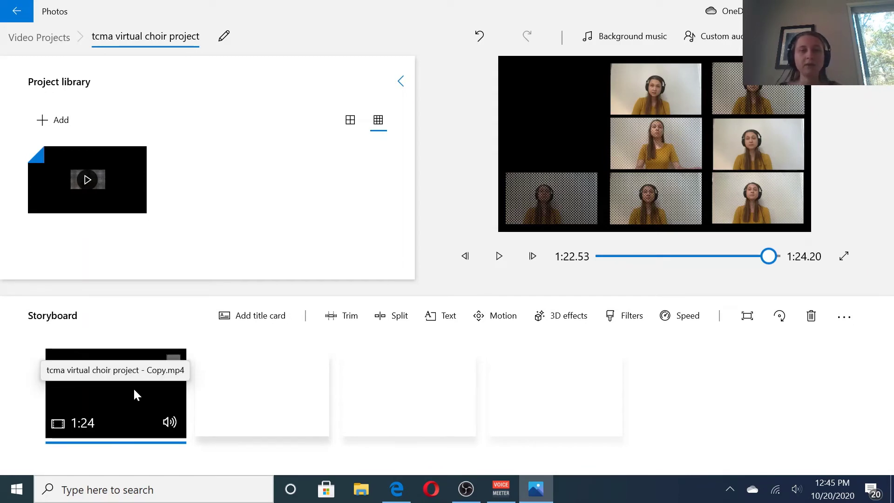
- Mute the clip's own volume and replay the ending from about 1:19 with the anthem audio
click(171, 424)
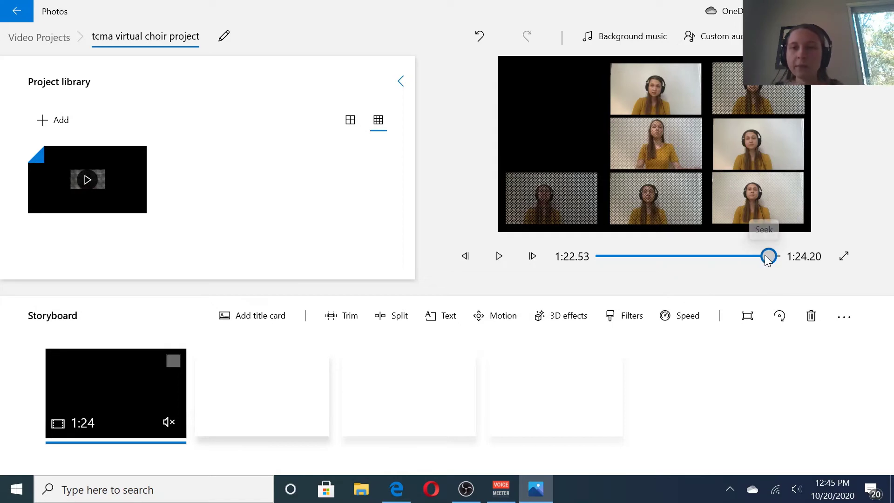
drag(766, 257, 755, 255)
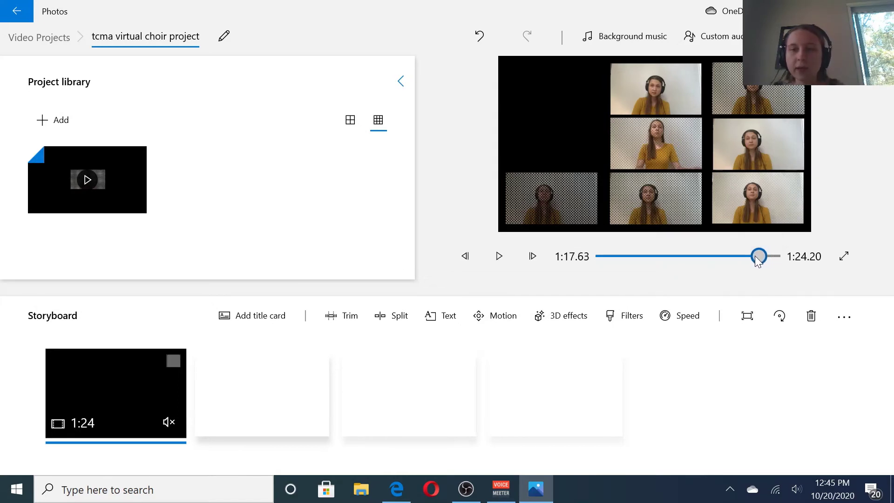
click(497, 257)
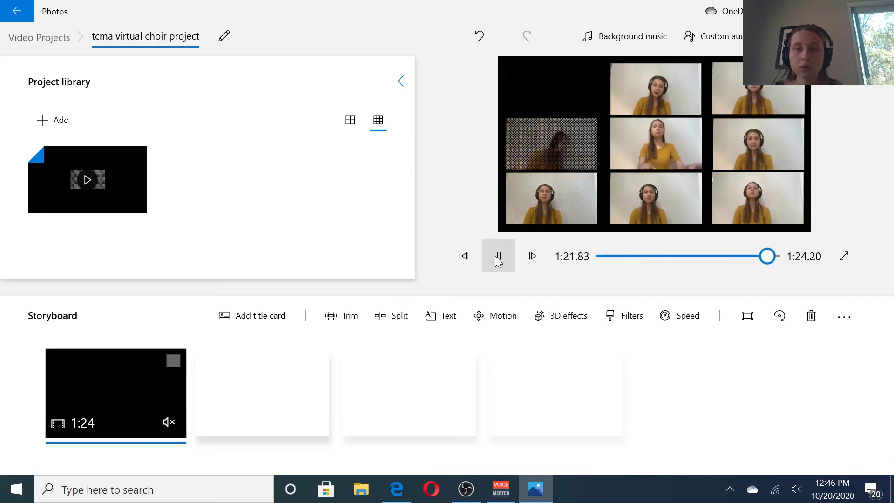
click(497, 256)
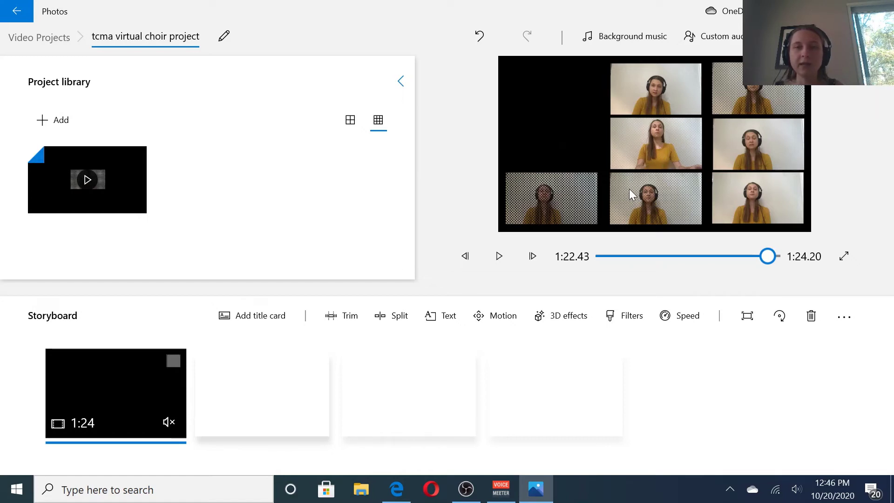
- In Custom audio, nudge the anthem track slightly later to align it and accept
click(724, 38)
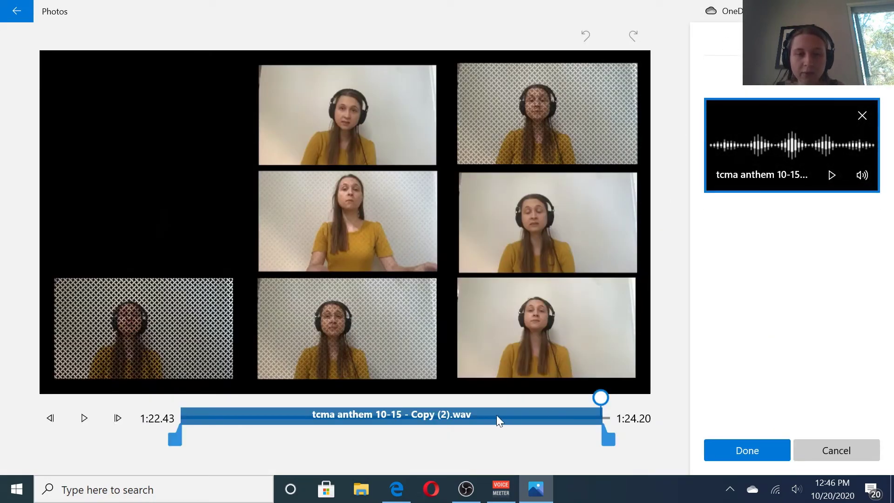
click(602, 398)
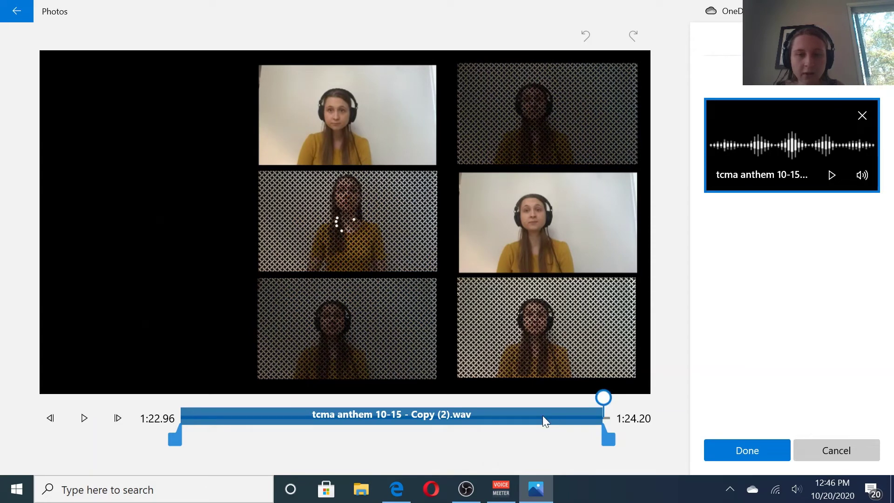
drag(543, 415, 546, 415)
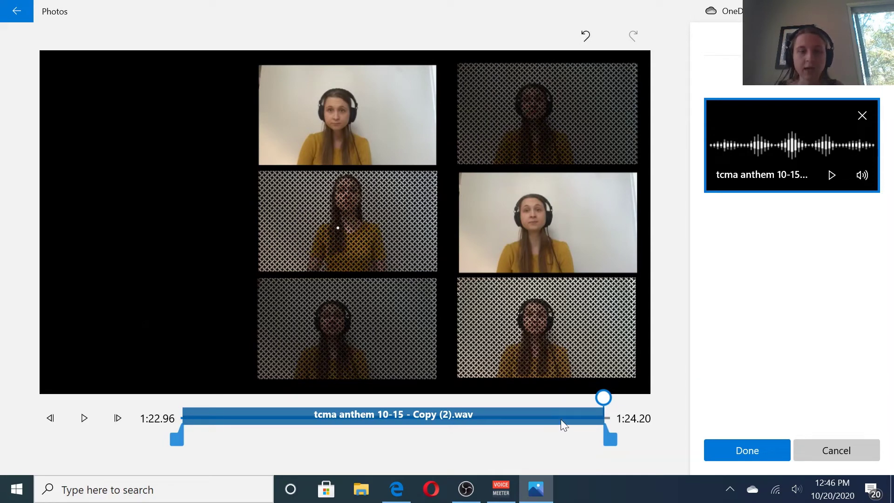
click(735, 448)
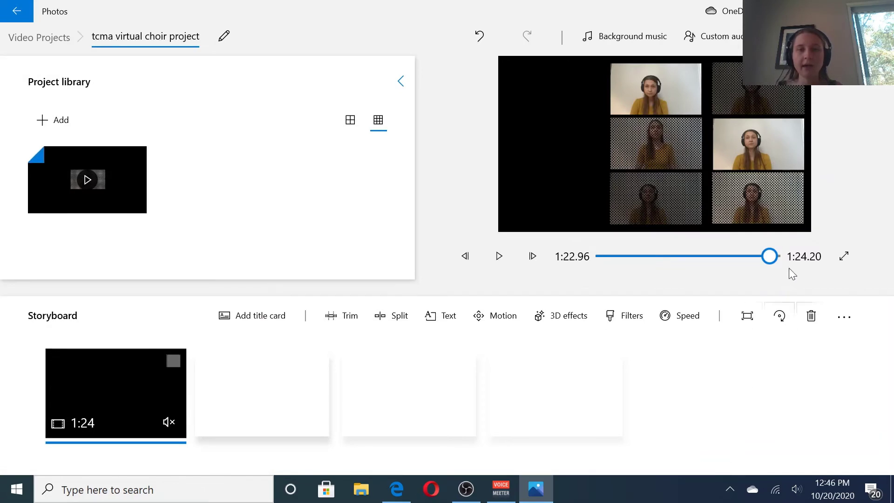
- Replay the video ending from about 1:18 to check the audio alignment
drag(769, 257, 759, 256)
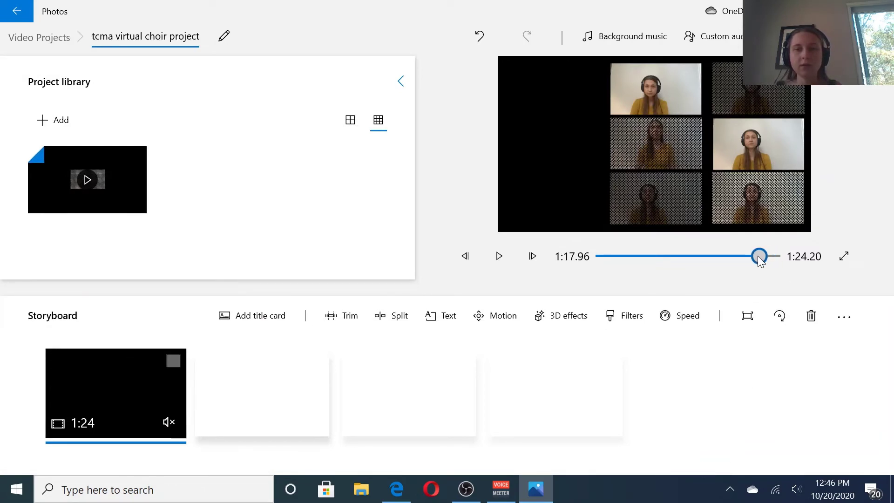
click(498, 255)
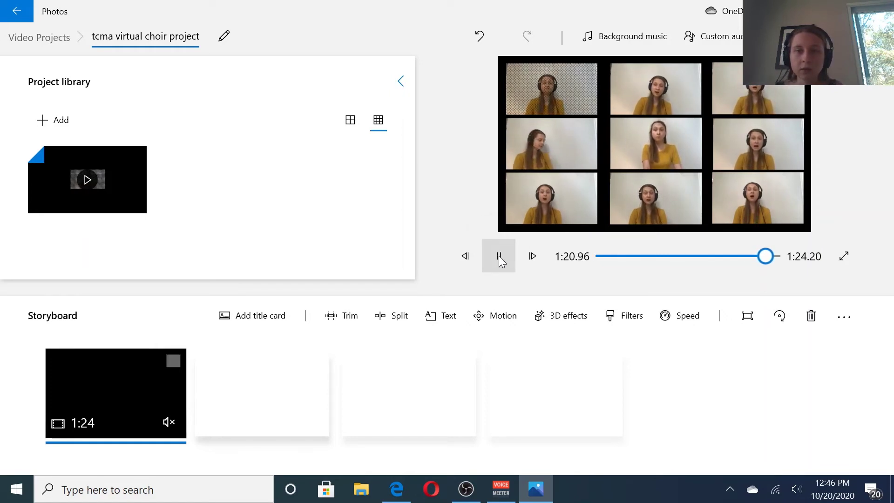
click(498, 256)
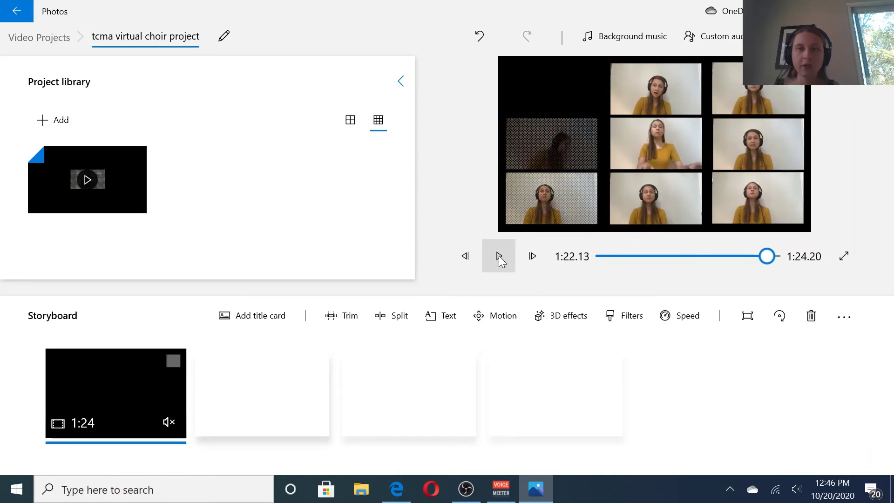
- Scrub toward the end of the anthem track, keep it, and replay the video's ending
click(724, 33)
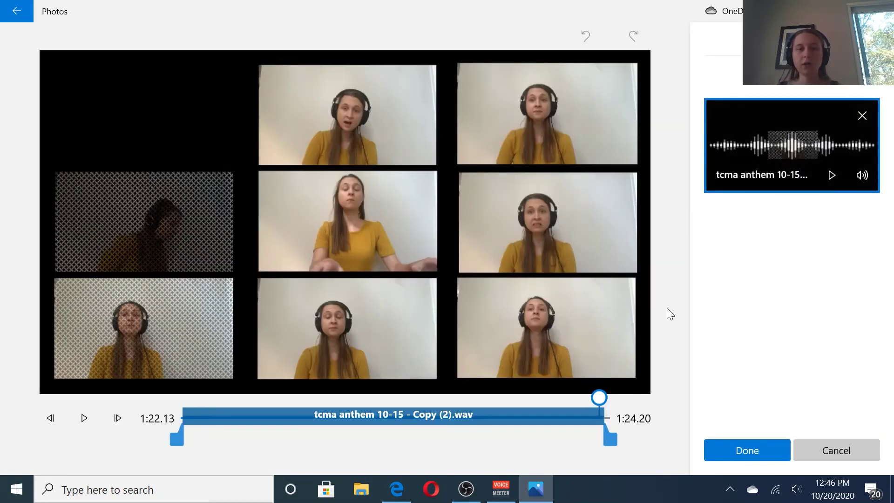
drag(599, 401, 577, 415)
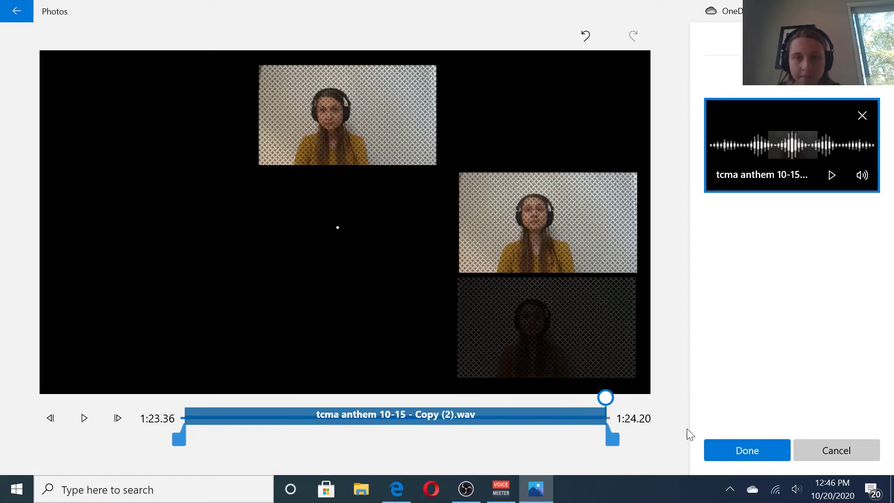
click(743, 450)
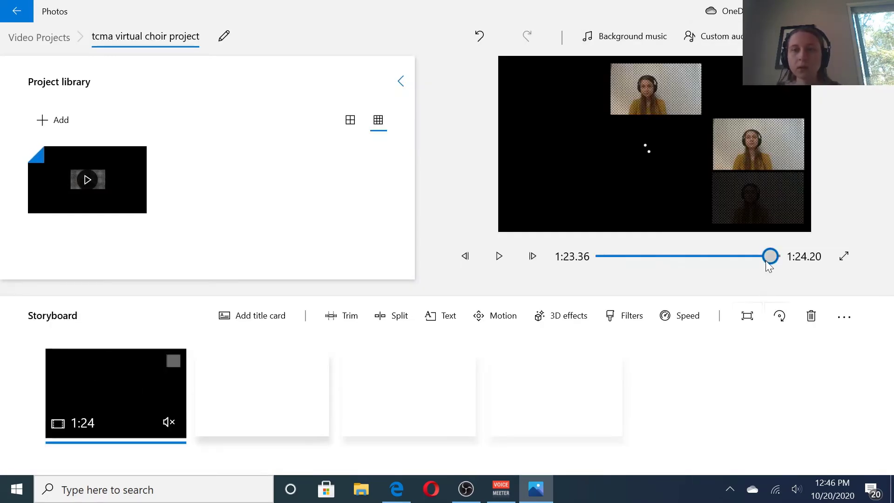
drag(768, 258, 759, 256)
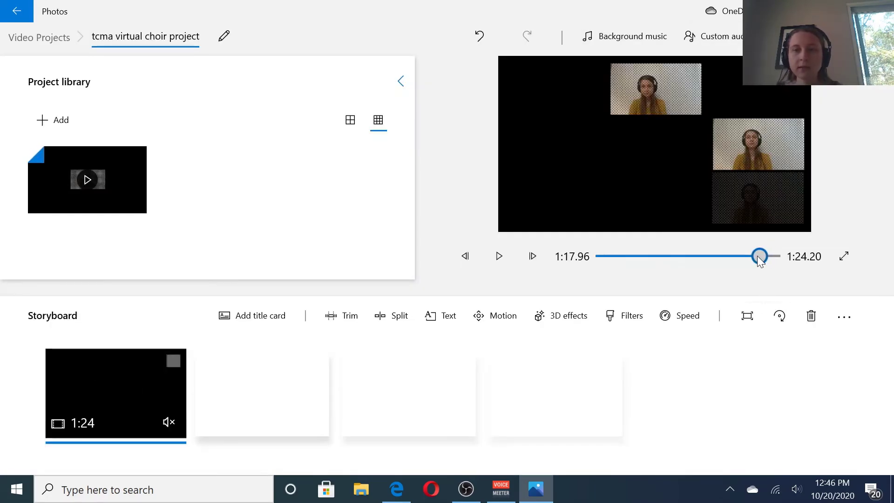
click(508, 261)
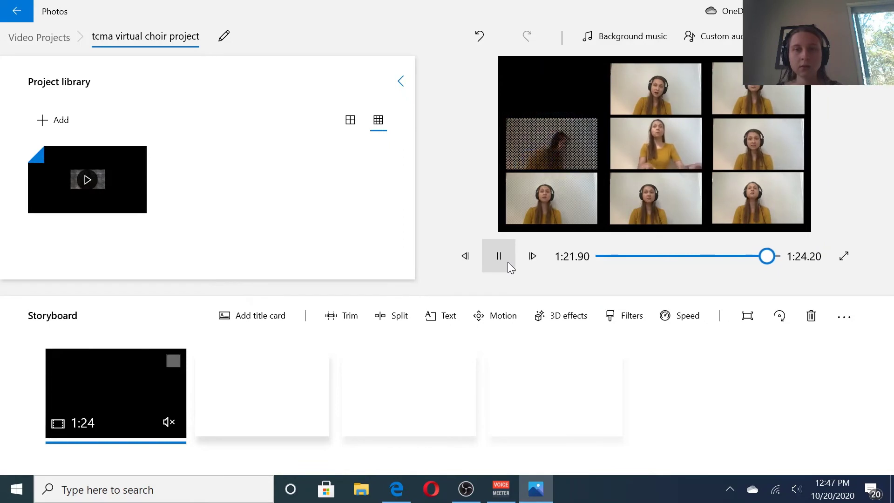
click(507, 262)
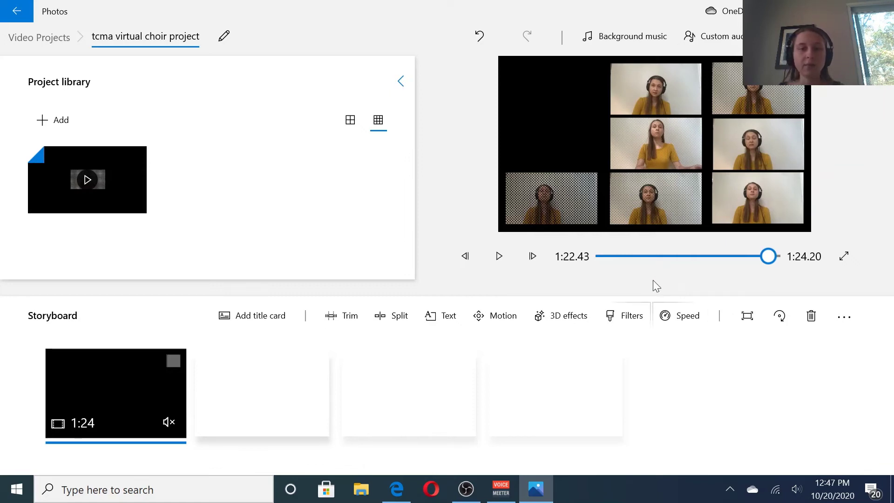
click(499, 255)
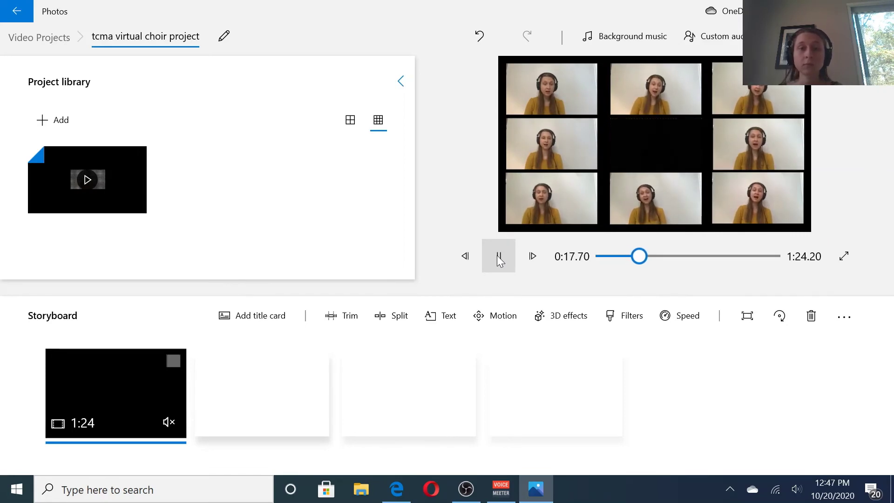
click(497, 256)
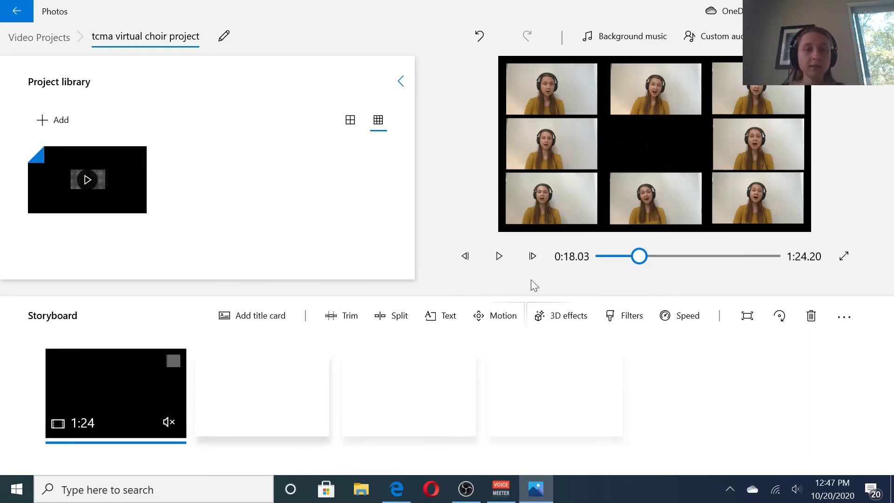
drag(639, 256, 587, 257)
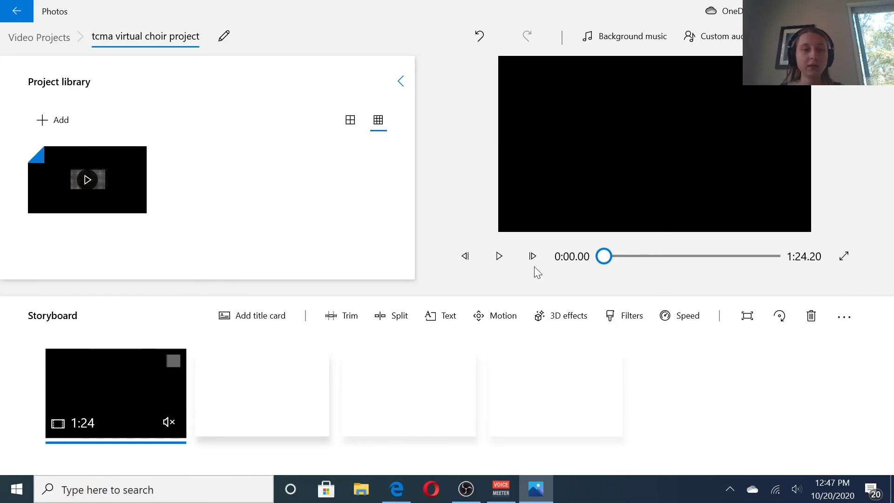
- Add a three-line caption beginning 'TCMA Anthem', followed by the performers' credit
click(450, 320)
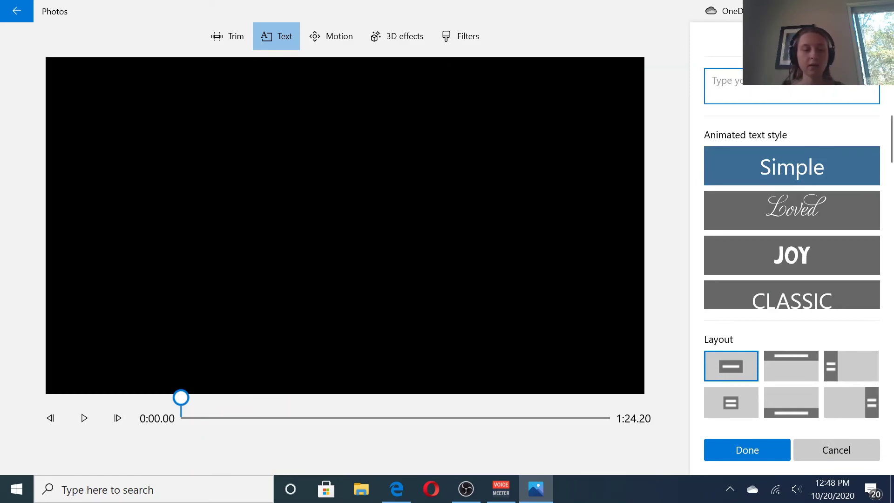
text(TCMA A)
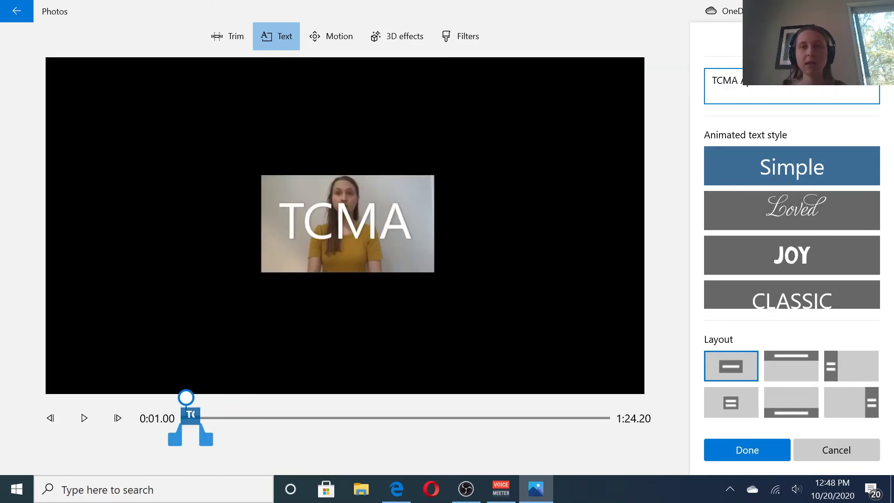
text(nthem )
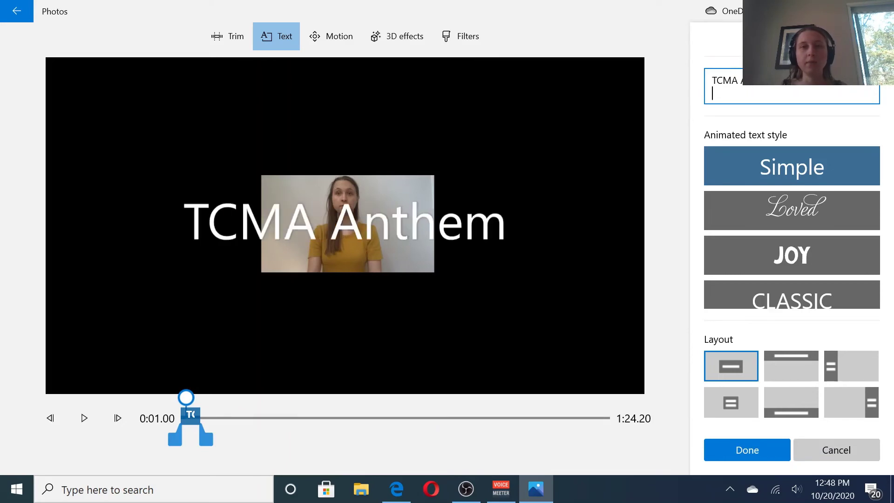
text(by Hannah)
key(Return)
text(and Hann)
key(BackSpace)
text(the Hannahs...)
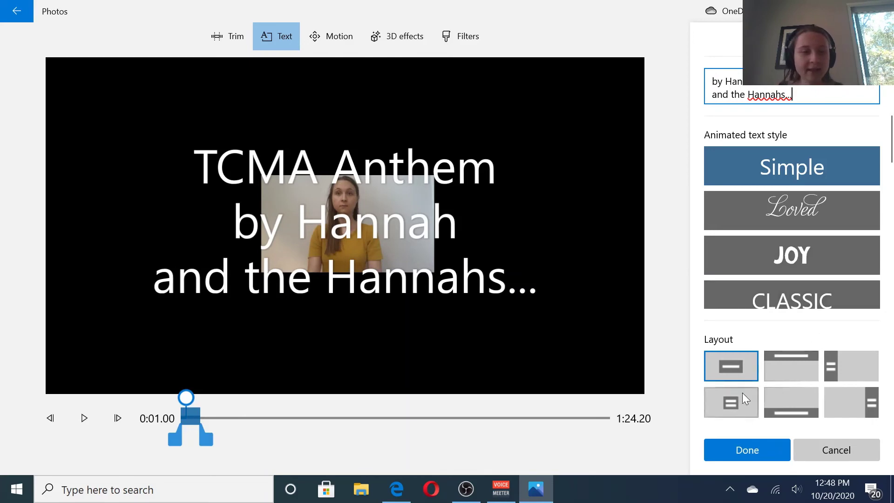
- Trim the title's duration so it shows only for the first three seconds (ending at 0:03)
click(208, 438)
click(208, 437)
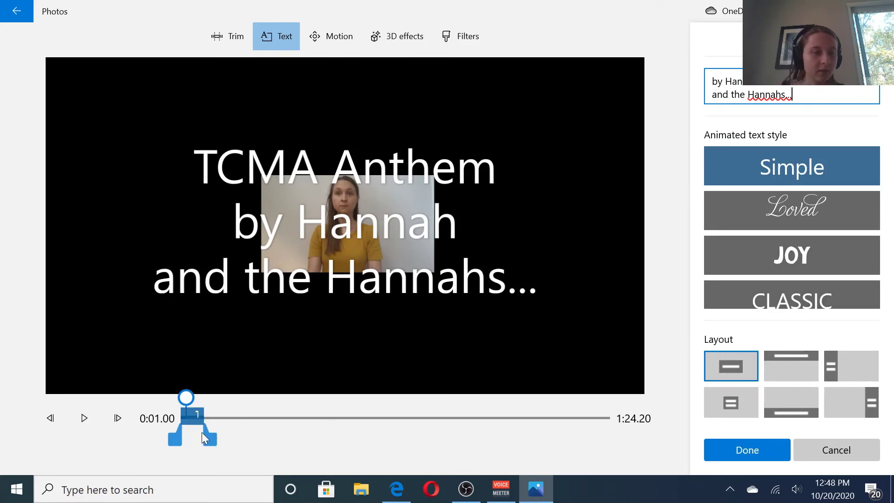
click(188, 400)
drag(188, 400, 196, 397)
drag(211, 438, 208, 439)
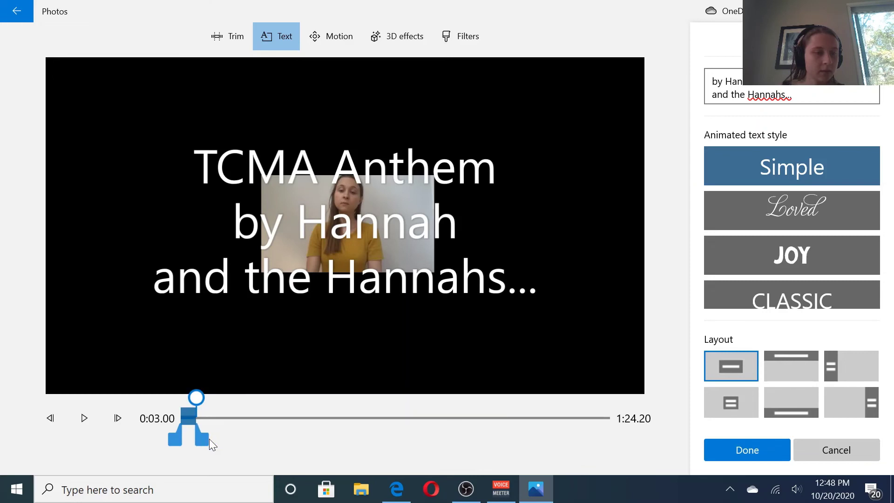
- Confirm the title, then play the video from the start to check it
click(740, 454)
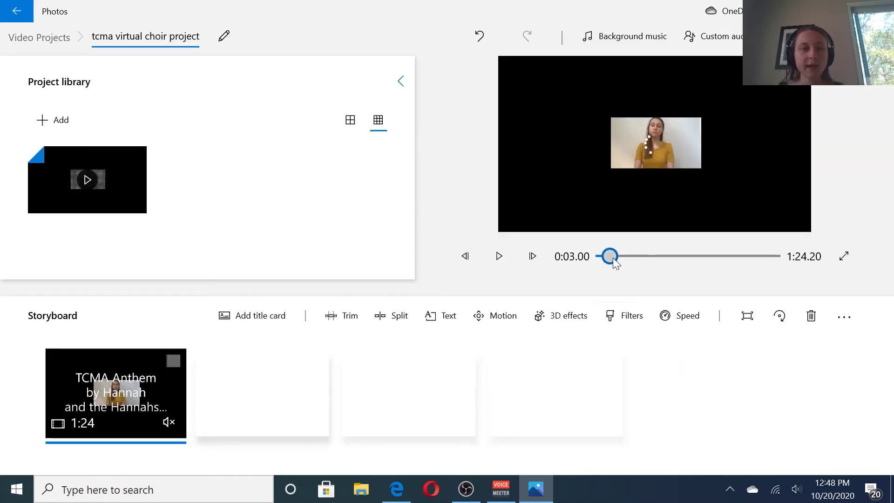
drag(612, 258, 601, 257)
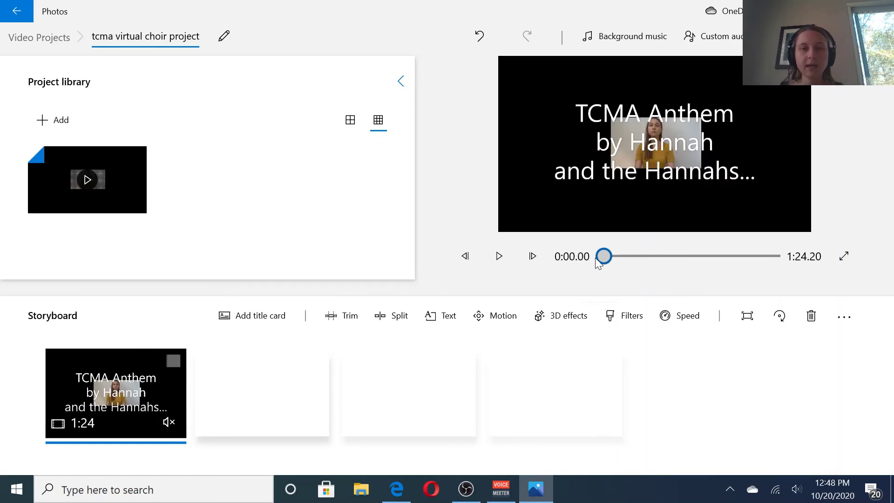
click(494, 258)
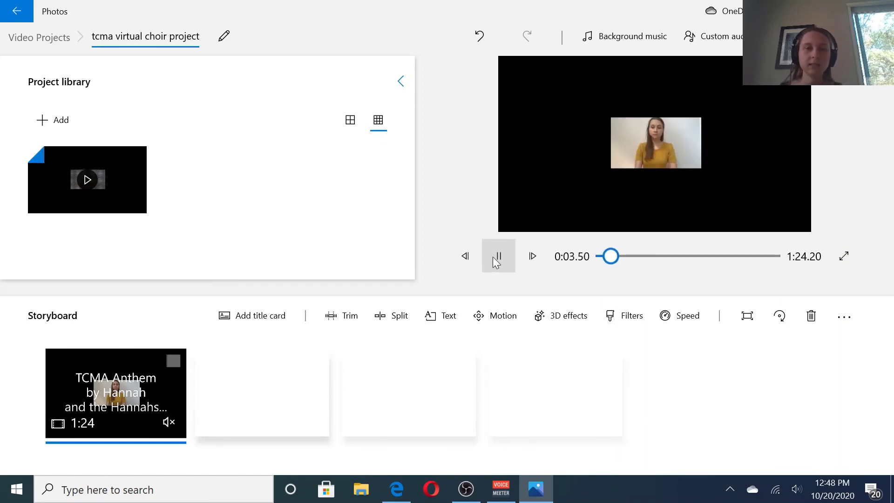
click(496, 257)
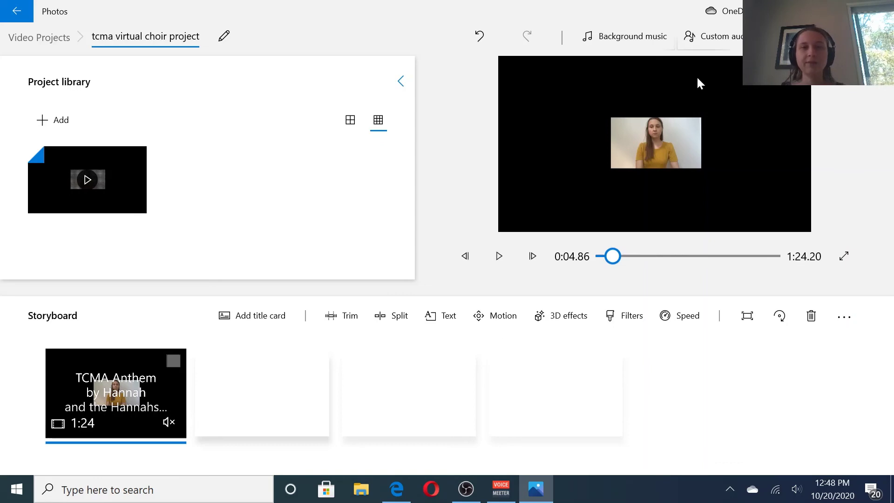
- Export at High 1080p quality, saving into Documents' tcma anthem 10-12 folder
click(824, 36)
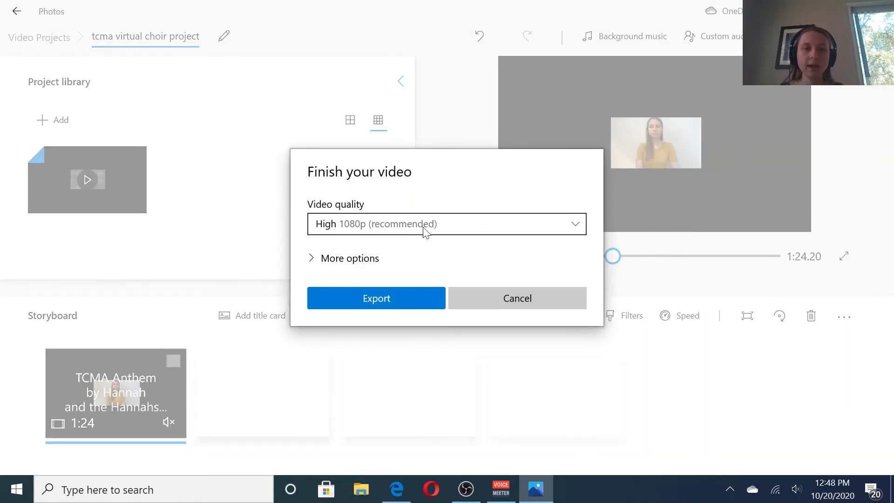
click(377, 298)
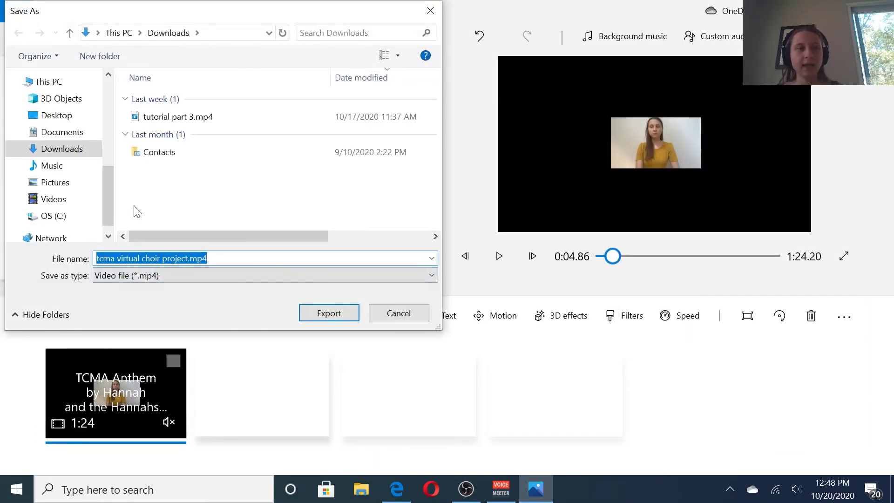
click(65, 133)
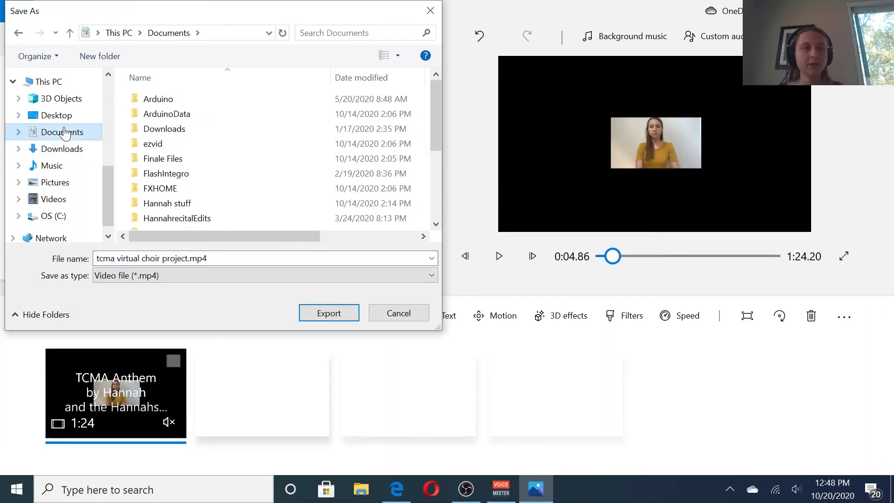
double_click(206, 205)
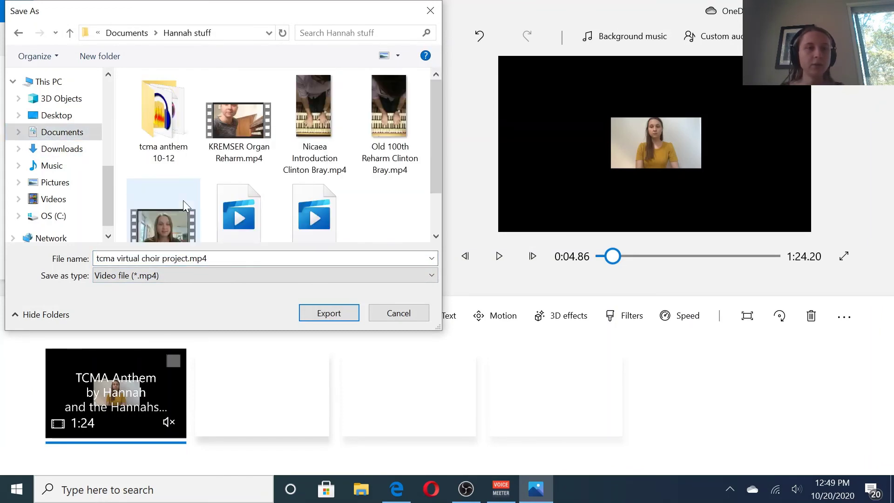
double_click(172, 131)
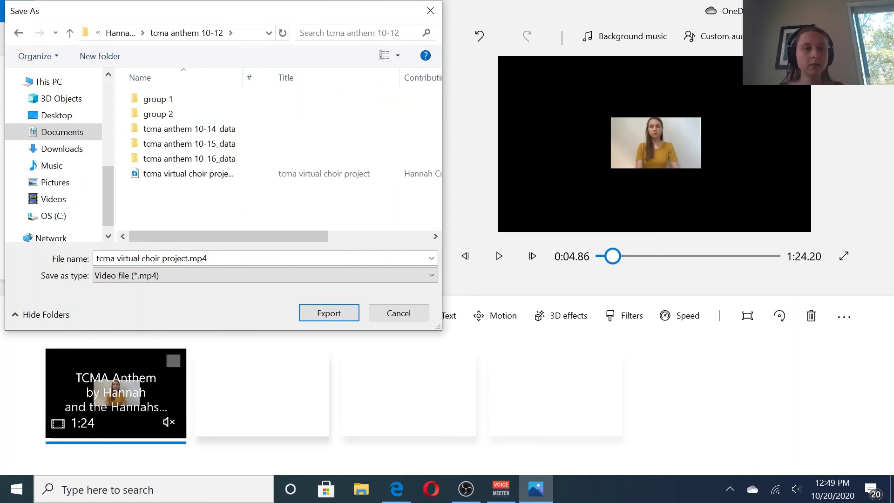
- Rename the output file to 'tcma virtual choir project FINAL.mp4'
click(334, 316)
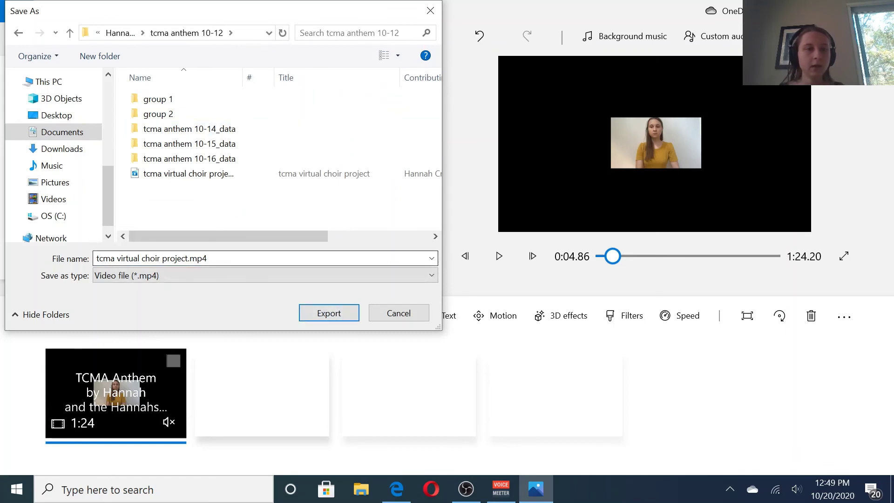
click(188, 258)
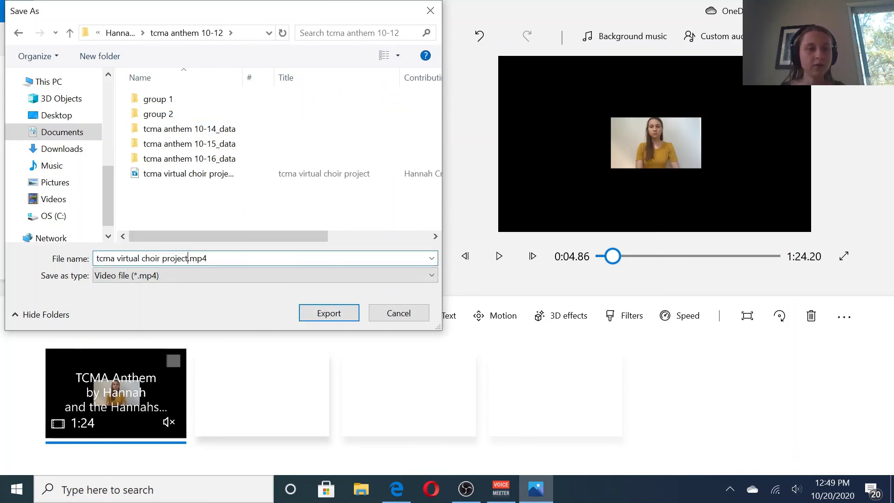
text(FINA)
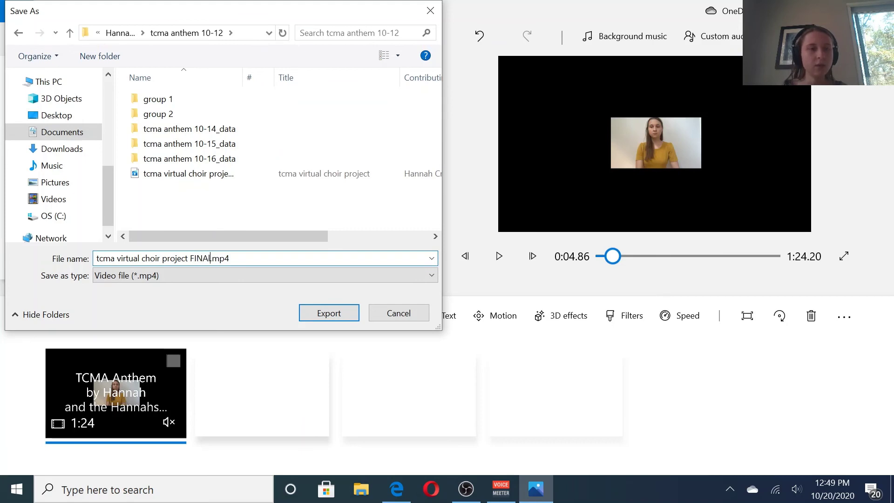
text(L)
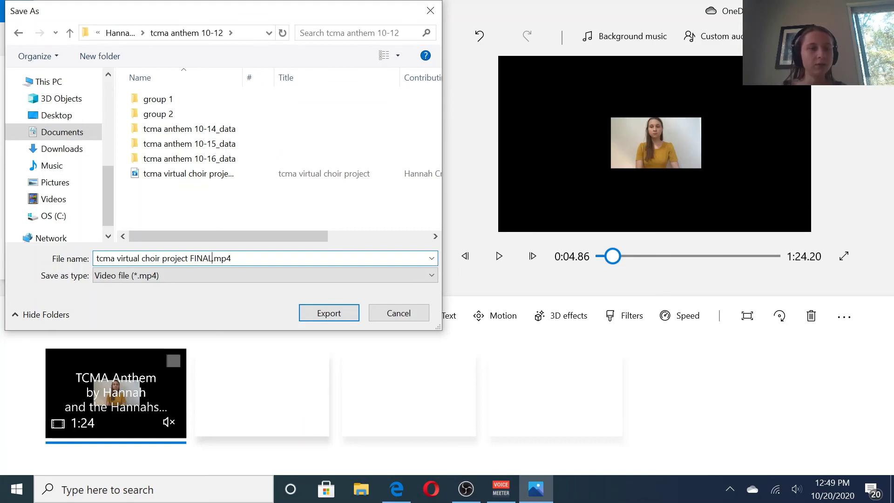
- Save the export as tcma virtual choir project FINAL.mp4 and let it render and open
click(330, 315)
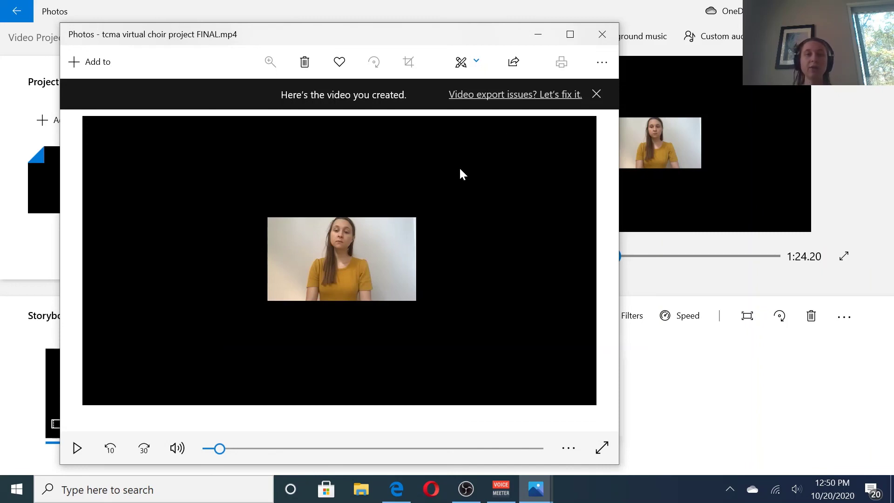
- Close the Photos viewer showing tcma virtual choir project FINAL.mp4
click(601, 35)
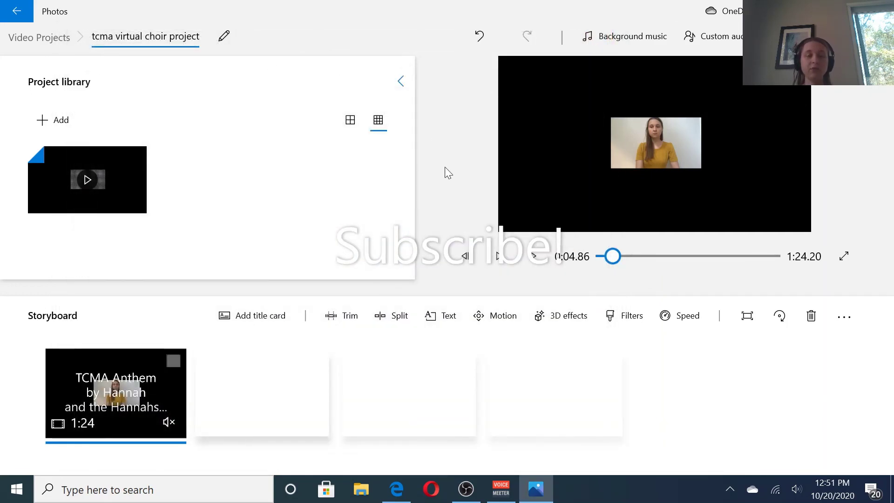